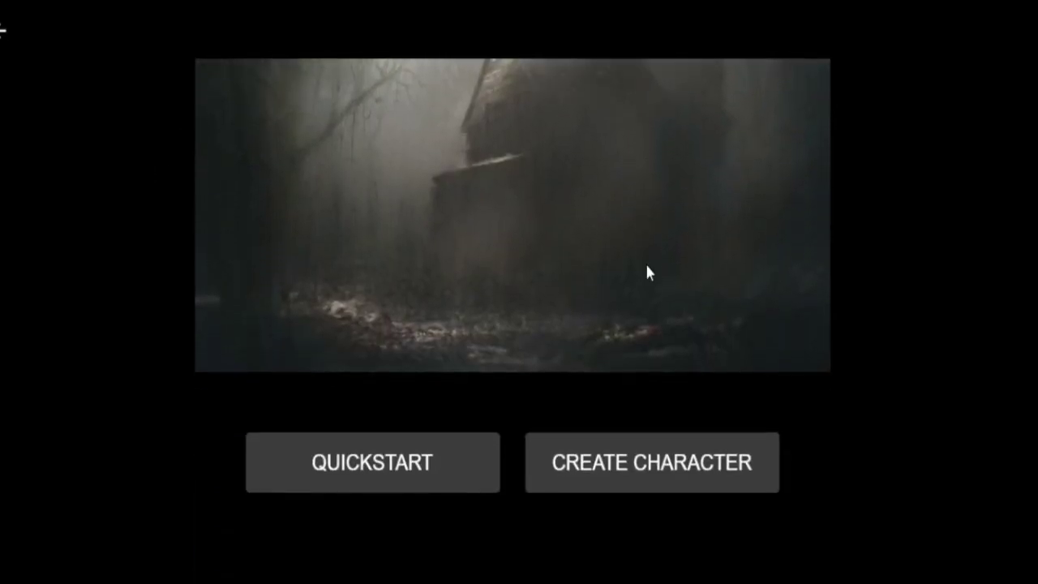
- Create the custom character Lily and start the mystery adventure
{"action": "left_click", "coordinate": [617, 461]}
{"action": "scroll", "coordinate": [520, 334], "scroll_direction": "down", "scroll_amount": 1}
{"action": "scroll", "coordinate": [587, 292], "scroll_direction": "down", "scroll_amount": 2}
{"action": "scroll", "coordinate": [605, 281], "scroll_direction": "down", "scroll_amount": 3}
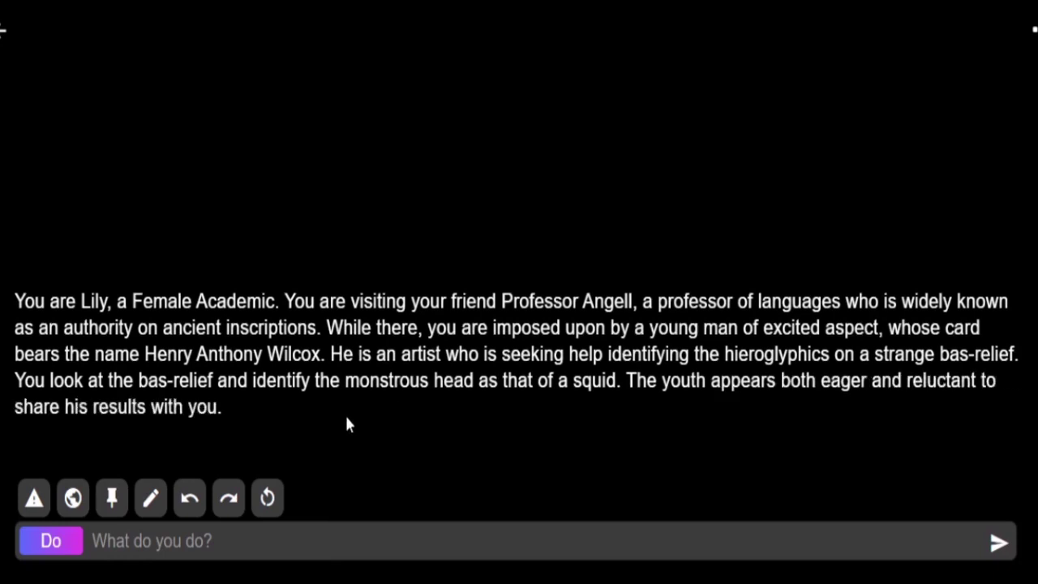
- Ask about the results, how he approached them, and what Hyperborea is
{"action": "left_click", "coordinate": [218, 541]}
{"action": "type", "text": "Ask"}
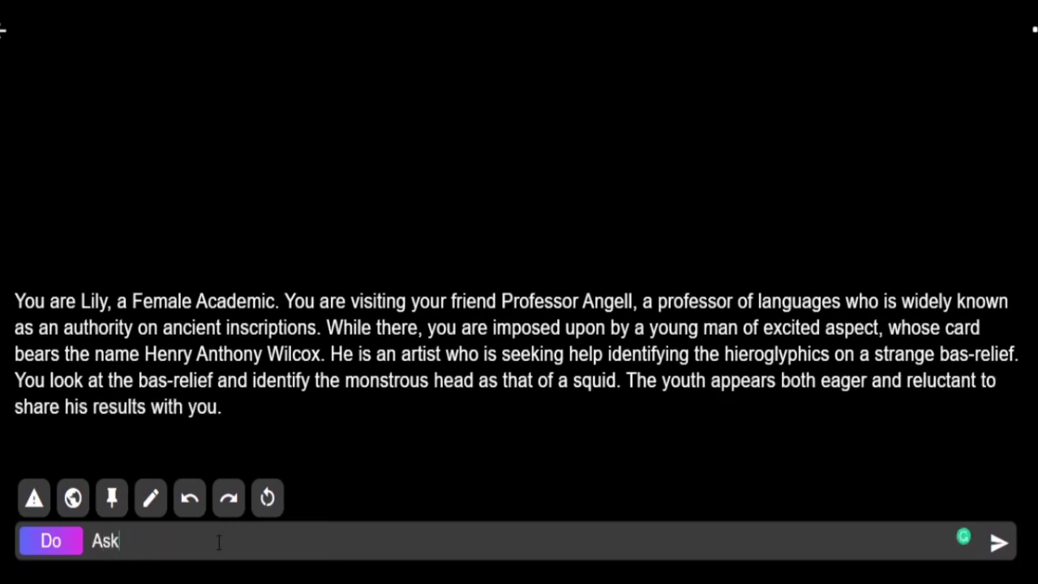
{"action": "type", "text": " about the results"}
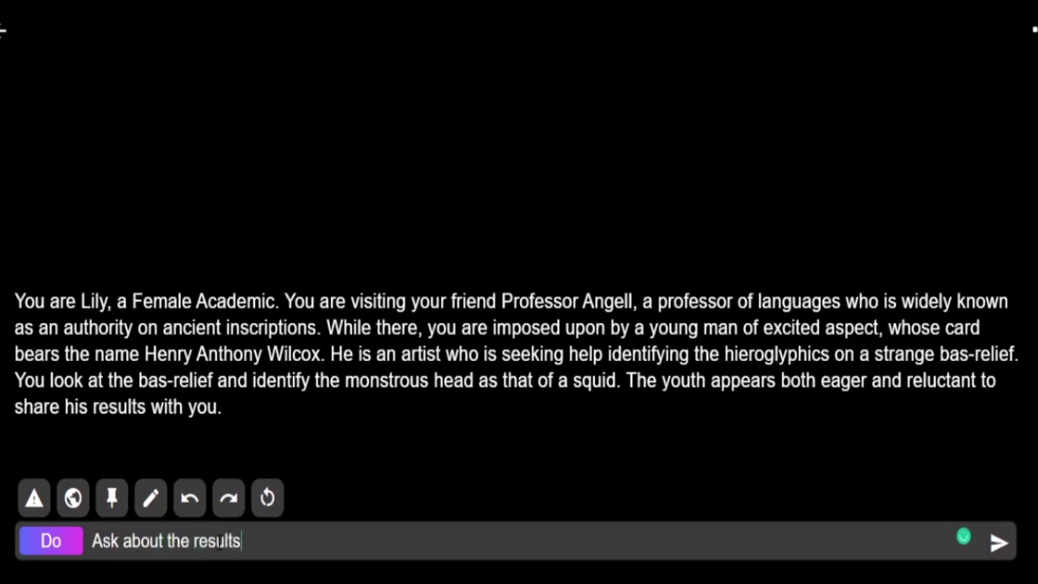
{"action": "key", "text": "Return"}
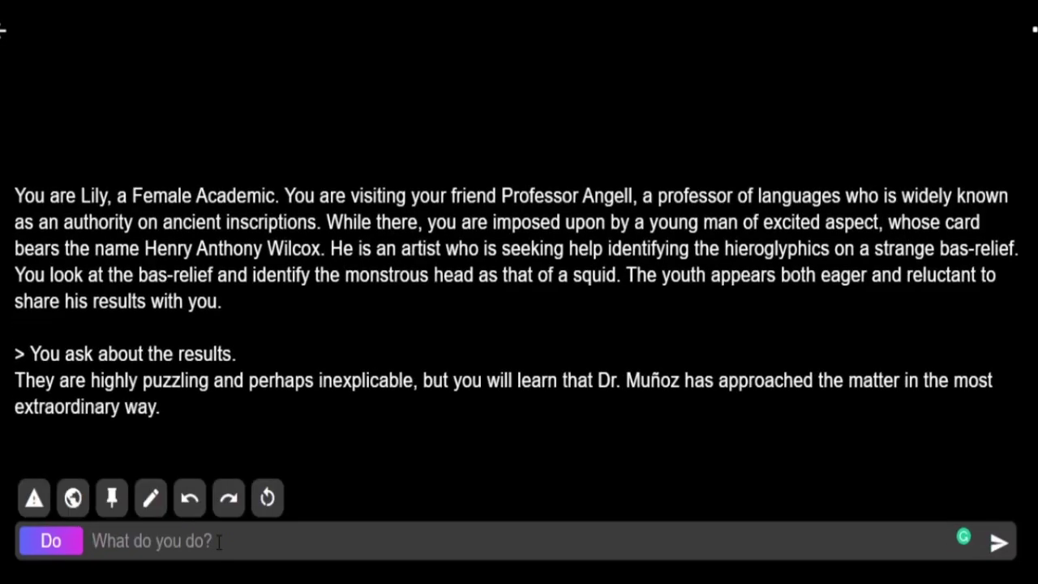
{"action": "type", "text": "in wh"}
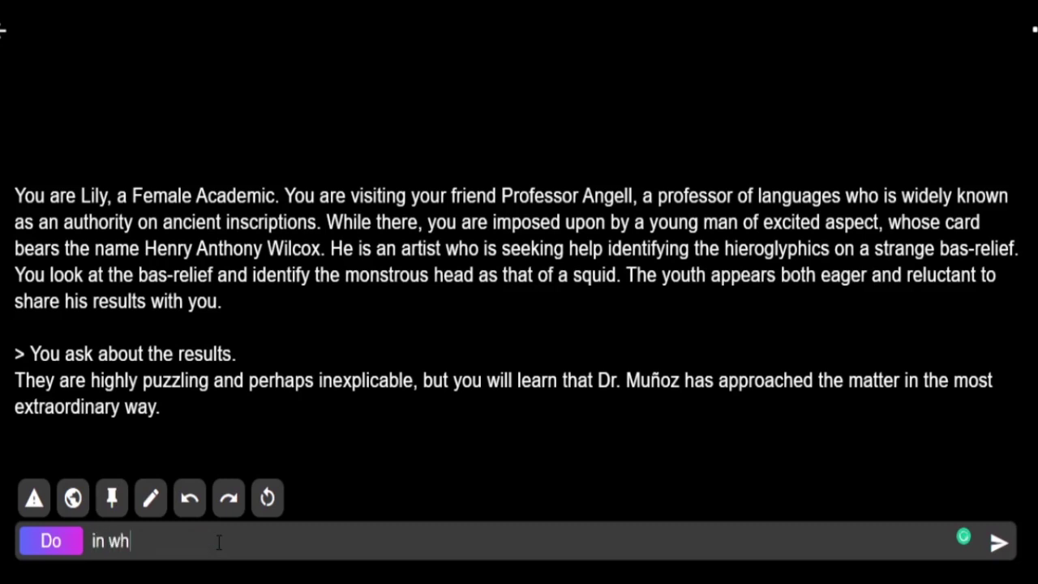
{"action": "type", "text": "at way did "}
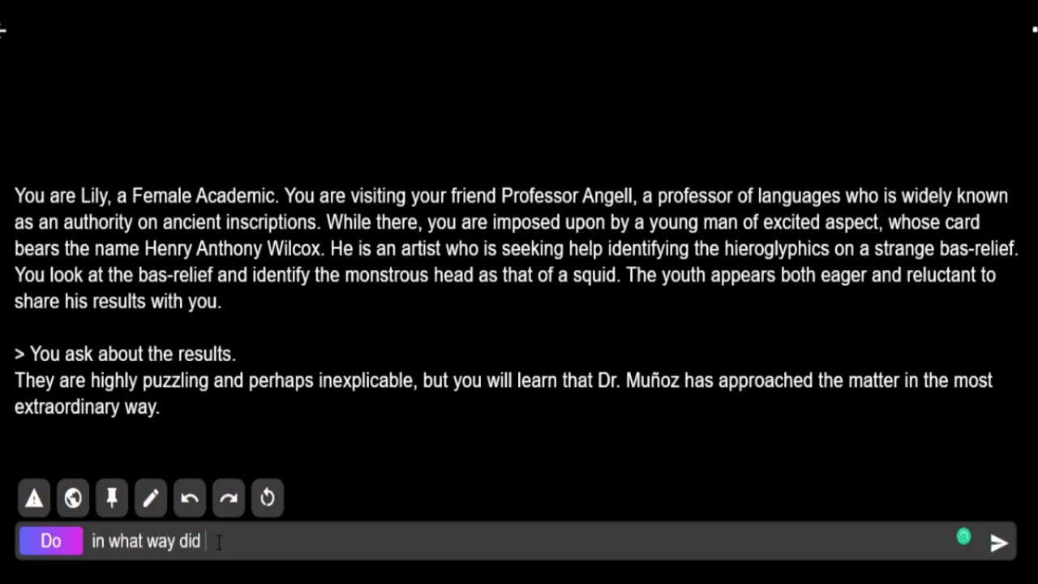
{"action": "type", "text": "he approached them"}
{"action": "key", "text": "Return"}
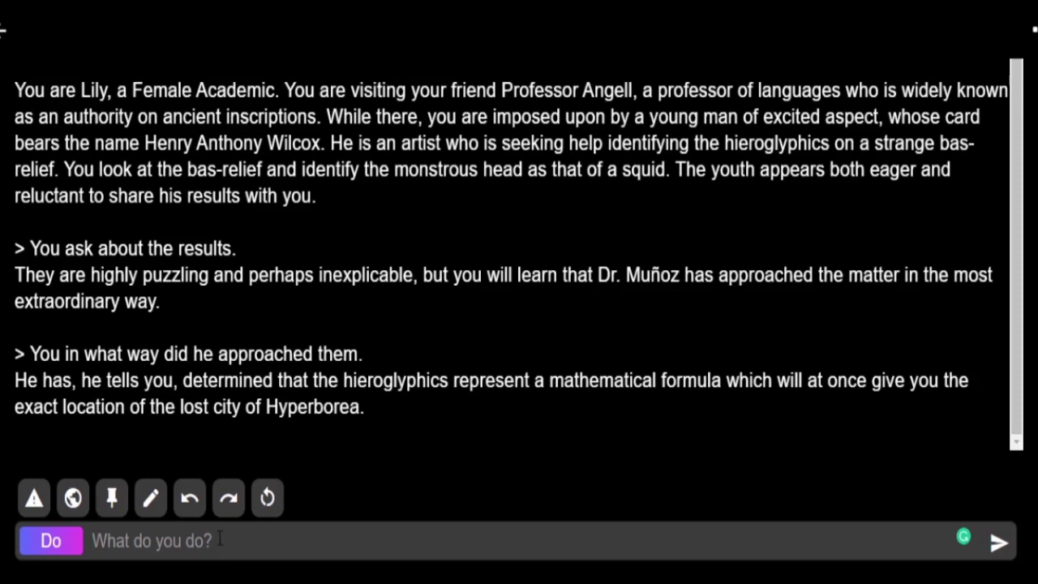
{"action": "type", "text": "What is "}
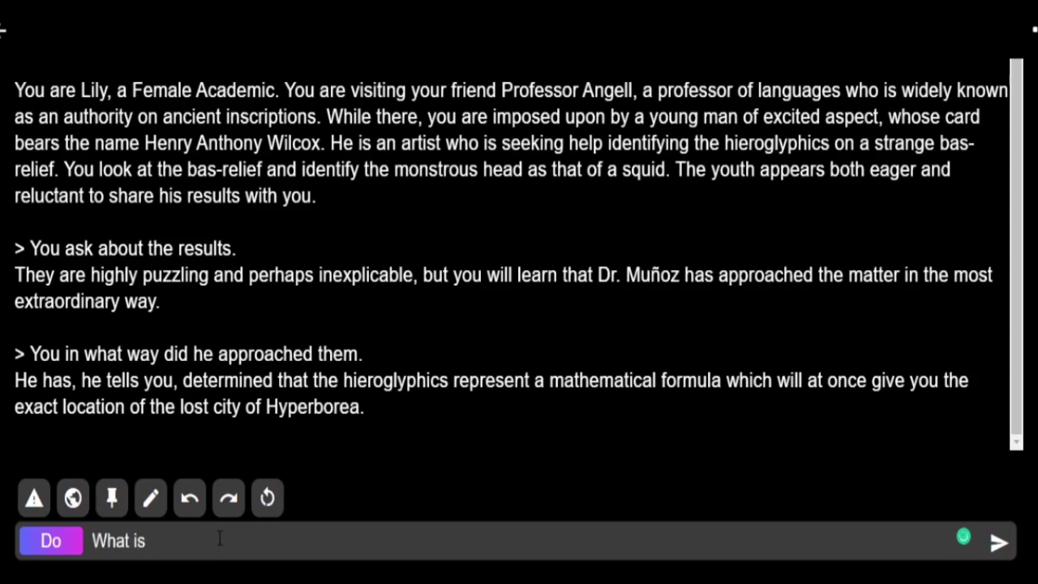
{"action": "type", "text": "Hyperborea"}
{"action": "key", "text": "Return"}
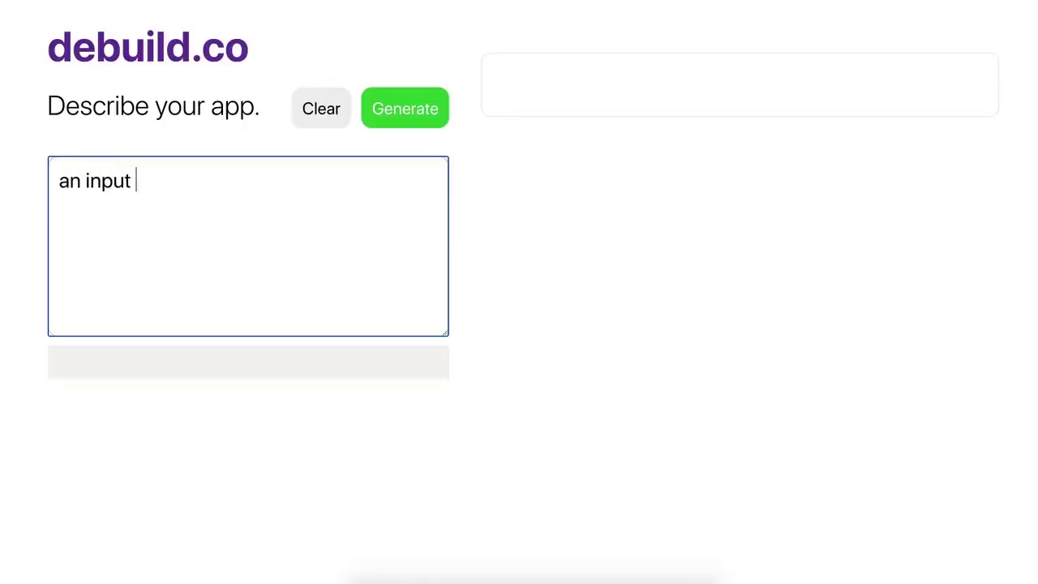
- Generate the todo app from its description and save the todo 'learn about ai'
{"action": "type", "text": "that says \"Ente"}
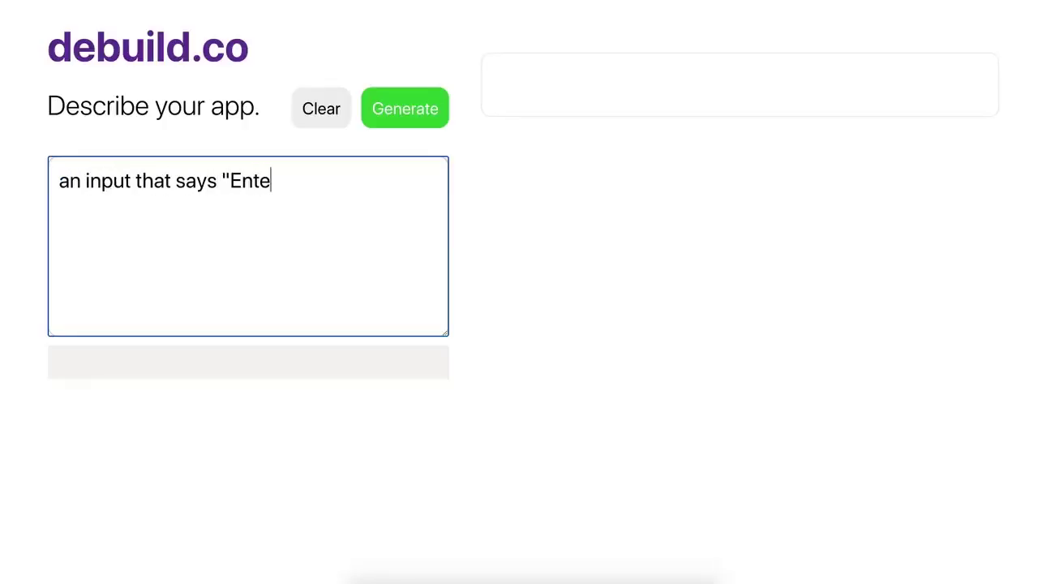
{"action": "type", "text": "r a todo\" and a button that say"}
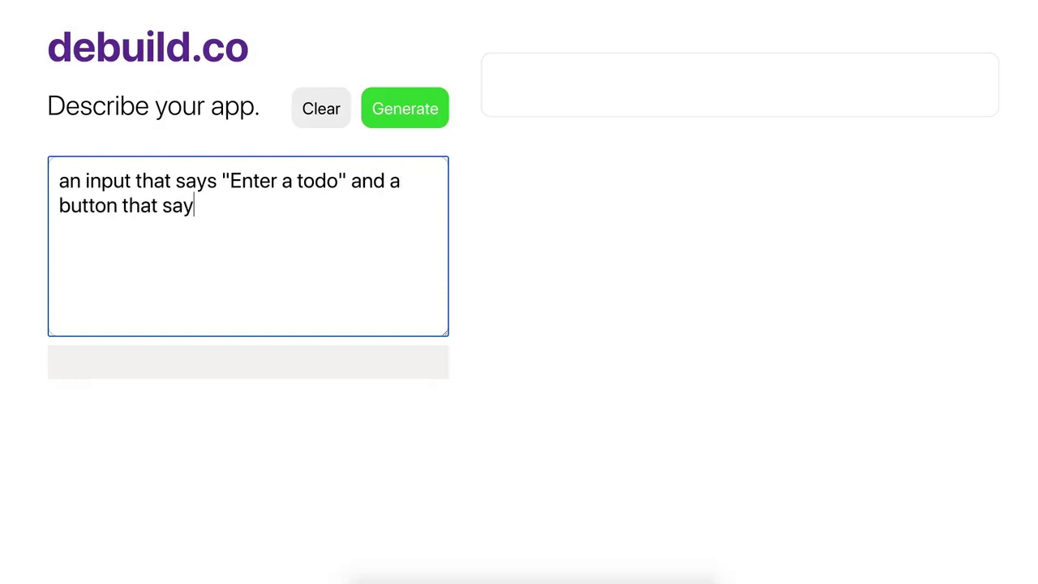
{"action": "type", "text": "s \"Save todo\". the"}
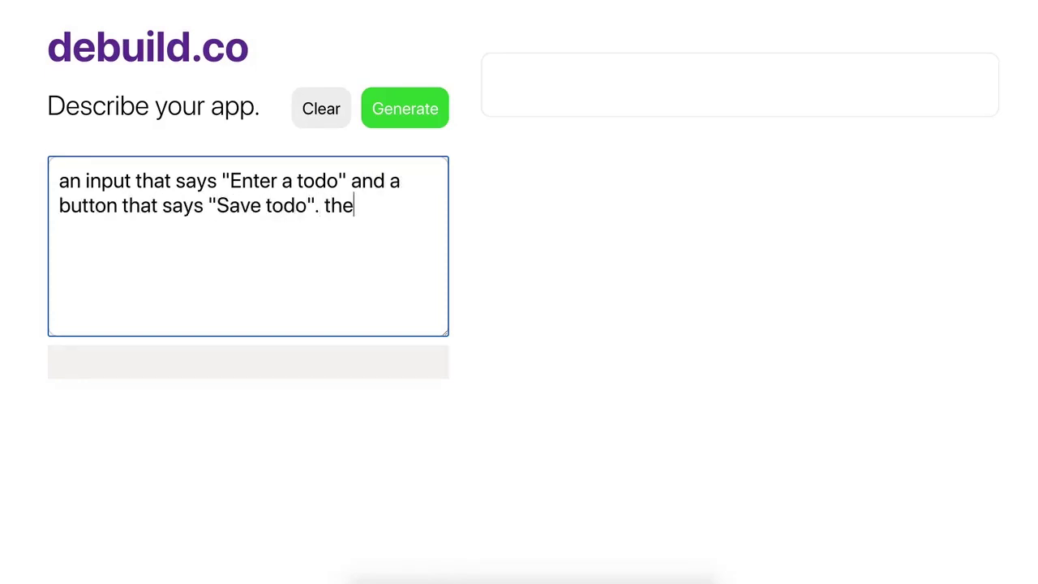
{"action": "type", "text": "n show me all my todos"}
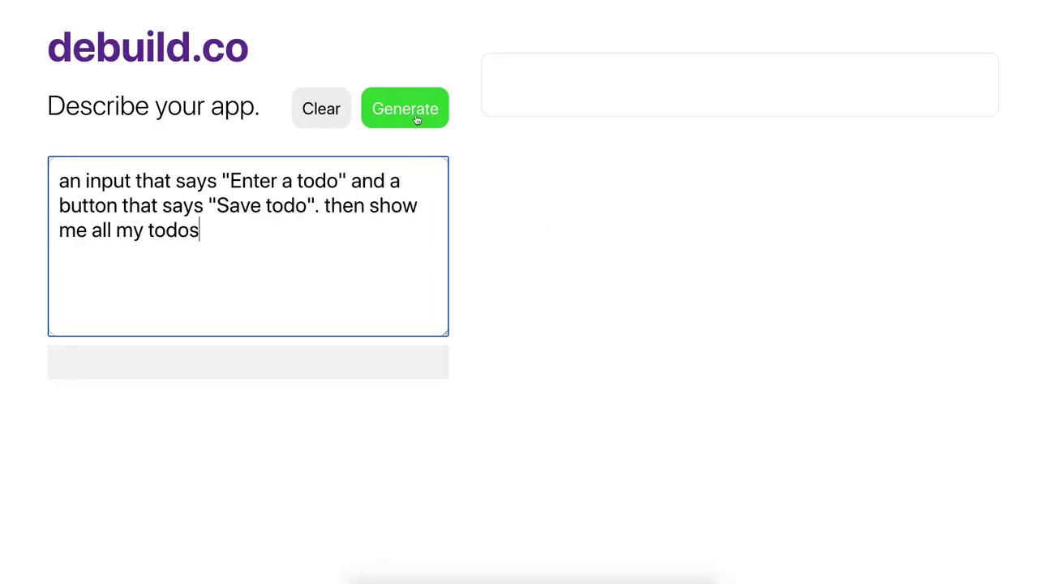
{"action": "left_click", "coordinate": [415, 118]}
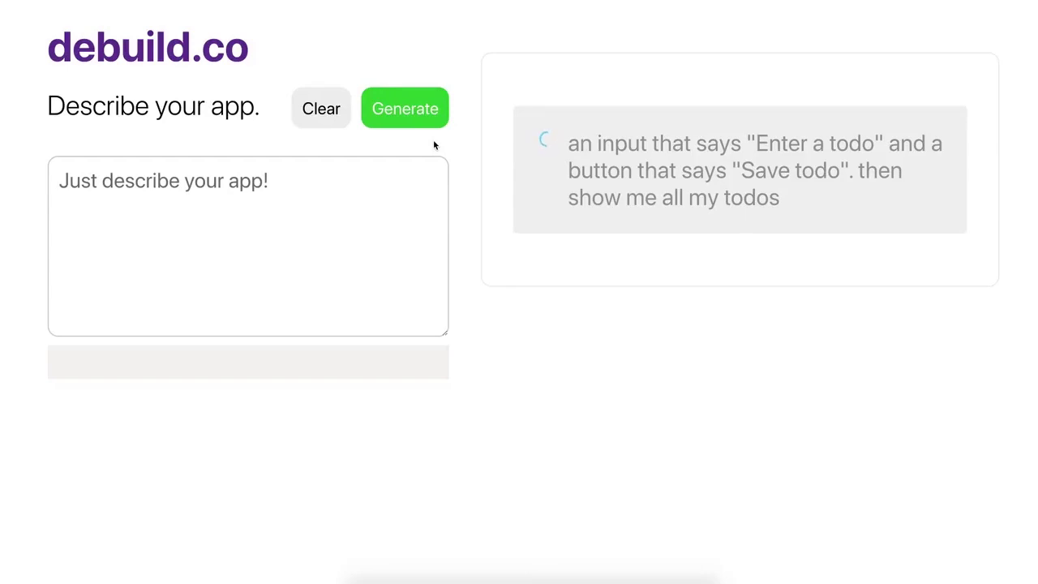
{"action": "left_click", "coordinate": [687, 117]}
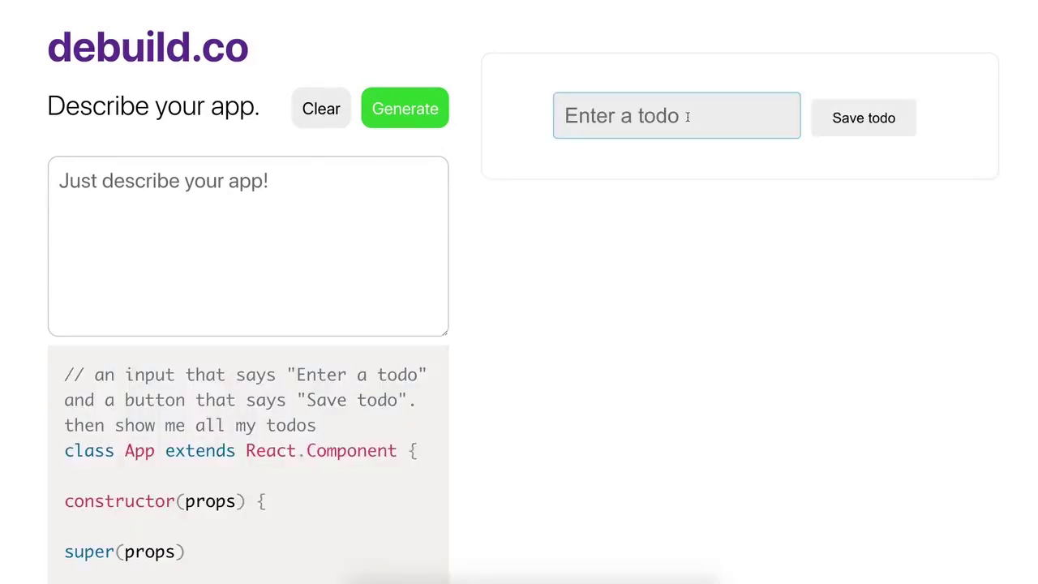
{"action": "type", "text": "learn about ai"}
{"action": "left_click", "coordinate": [817, 133]}
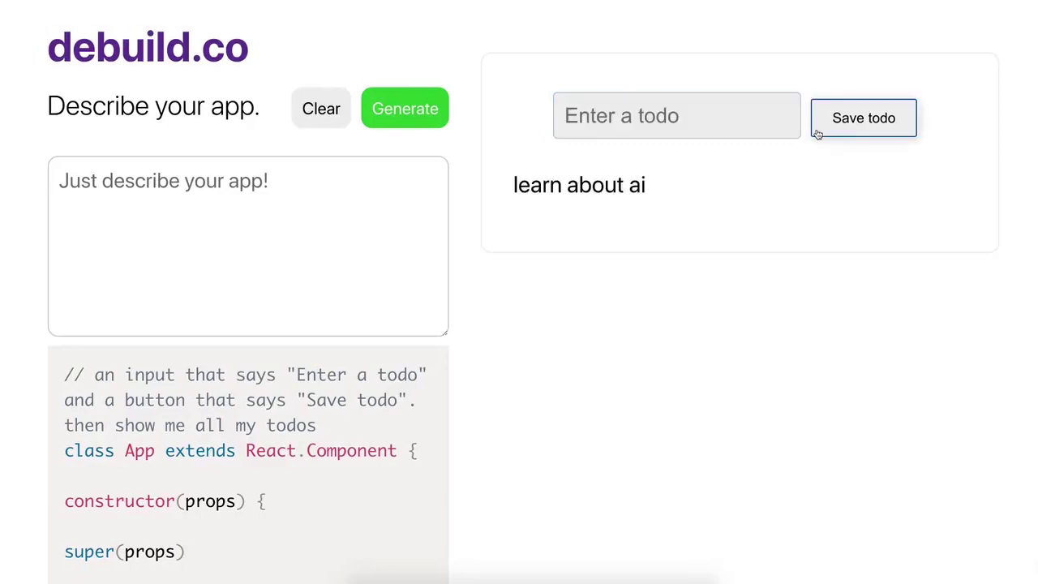
- Add the todos 'WHAT' and 'IT WORKED WTF' to the generated app
{"action": "key", "text": "shift+Tab"}
{"action": "type", "text": "WHAT"}
{"action": "key", "text": "Tab"}
{"action": "key", "text": "Return"}
{"action": "key", "text": "shift+Tab"}
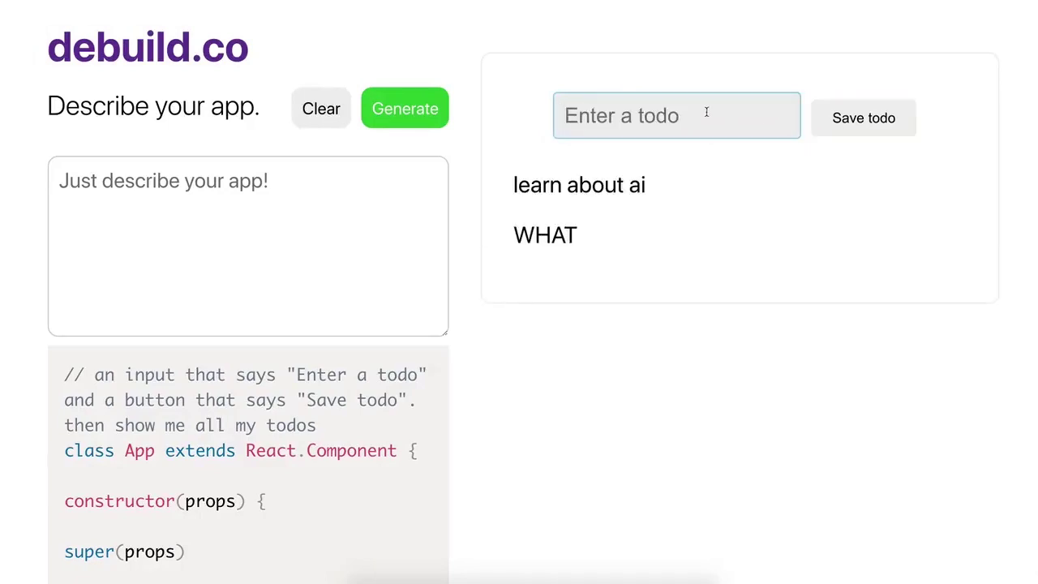
{"action": "type", "text": "IT WORKED WTF"}
{"action": "left_click", "coordinate": [888, 147]}
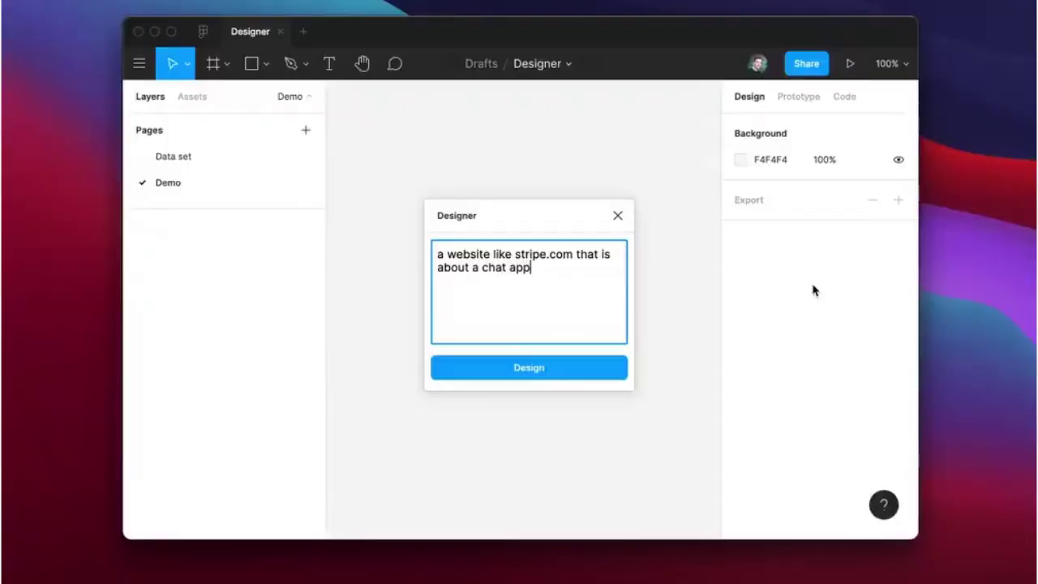
- Generate the chat app design and fit the whole result into view
{"action": "left_click", "coordinate": [541, 372]}
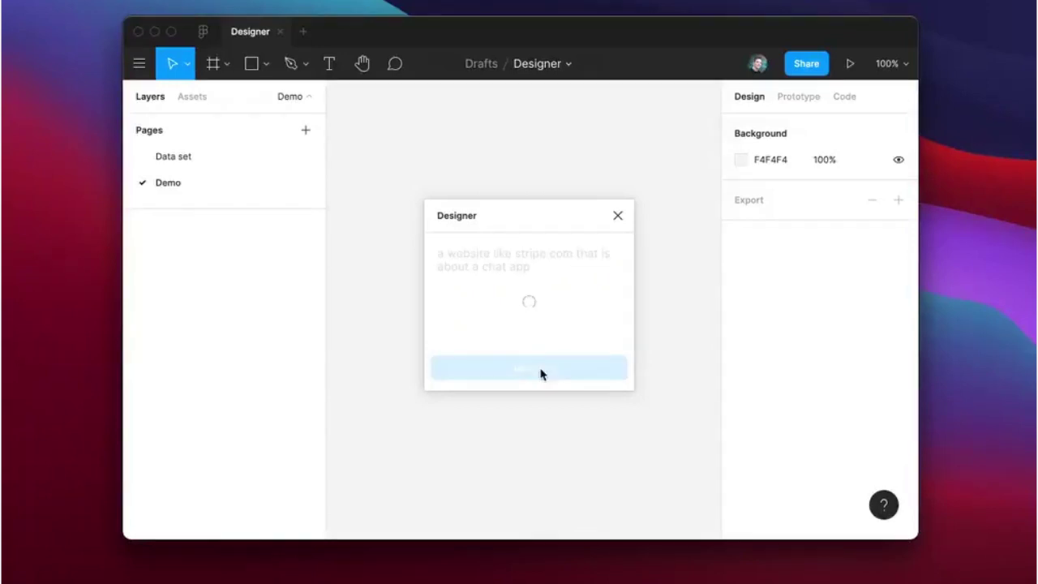
{"action": "scroll", "coordinate": [438, 287], "scroll_direction": "up", "scroll_amount": 3}
{"action": "scroll", "coordinate": [436, 284], "scroll_direction": "up", "scroll_amount": 3}
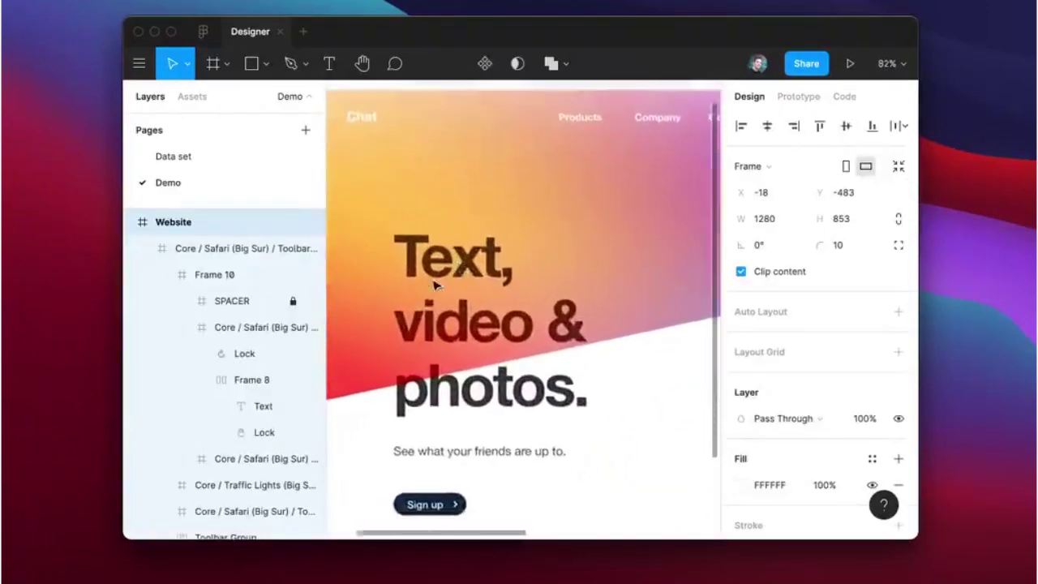
{"action": "scroll", "coordinate": [436, 284], "scroll_direction": "down", "scroll_amount": 3}
{"action": "scroll", "coordinate": [435, 284], "scroll_direction": "right", "scroll_amount": 5}
{"action": "scroll", "coordinate": [436, 286], "scroll_direction": "right", "scroll_amount": 3}
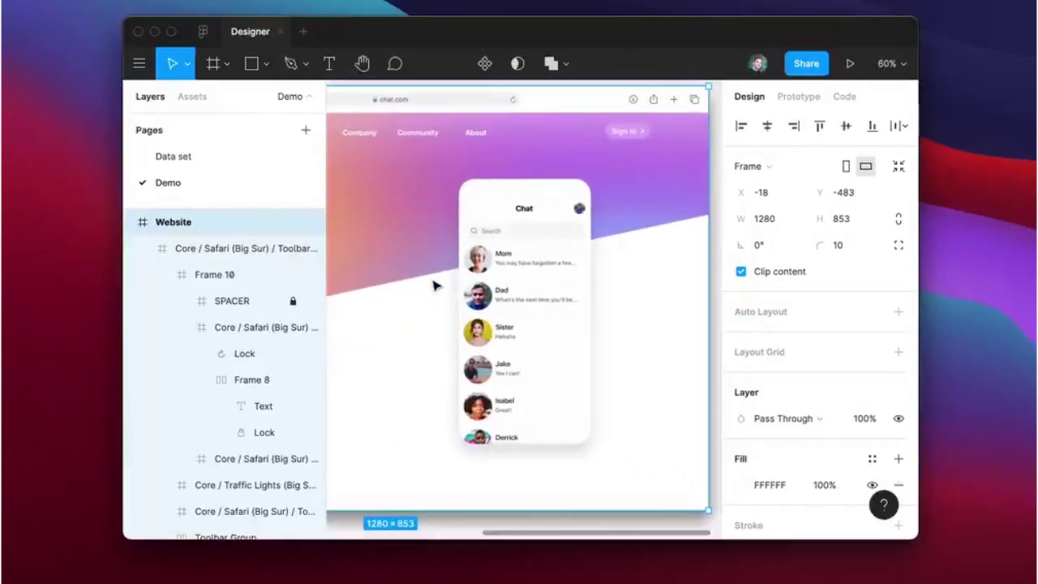
{"action": "key", "text": "shift+1"}
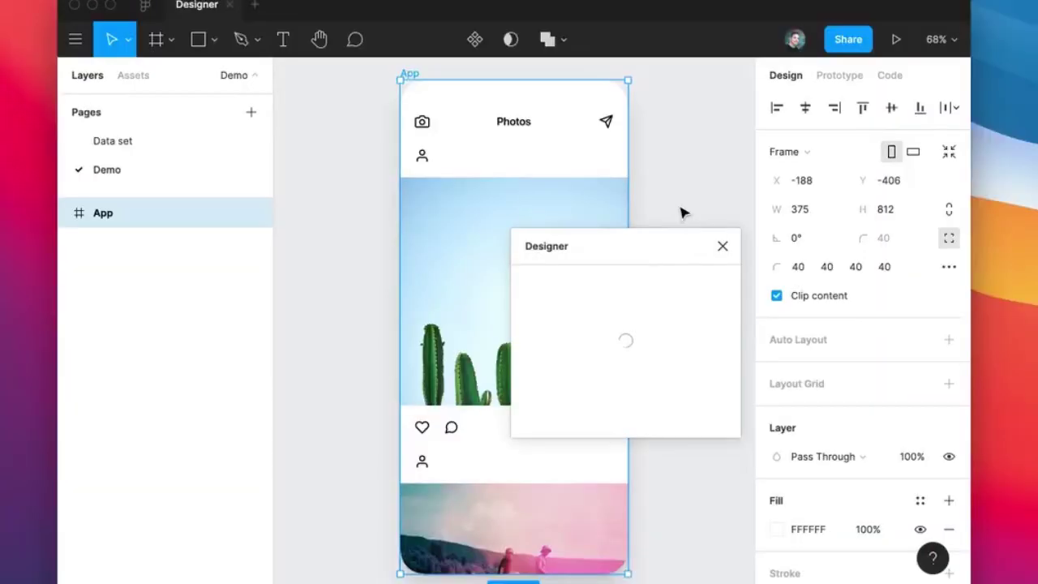
- Generate the photos-feed app, duplicate its App frame, and select the copy's layers
{"action": "type", "text": "A photos app with a feed of"}
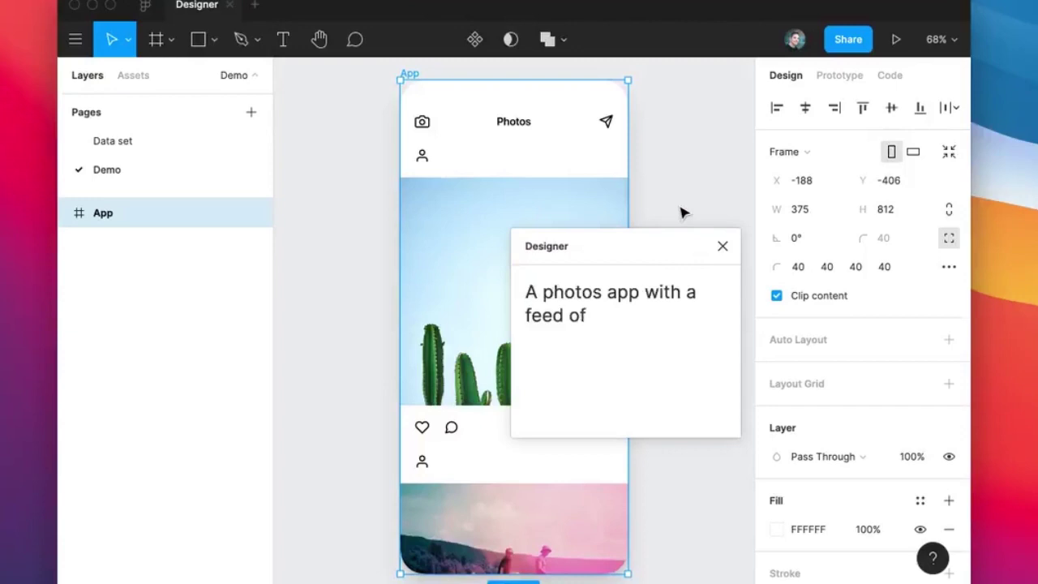
{"action": "type", "text": " photos that you can like or comment on"}
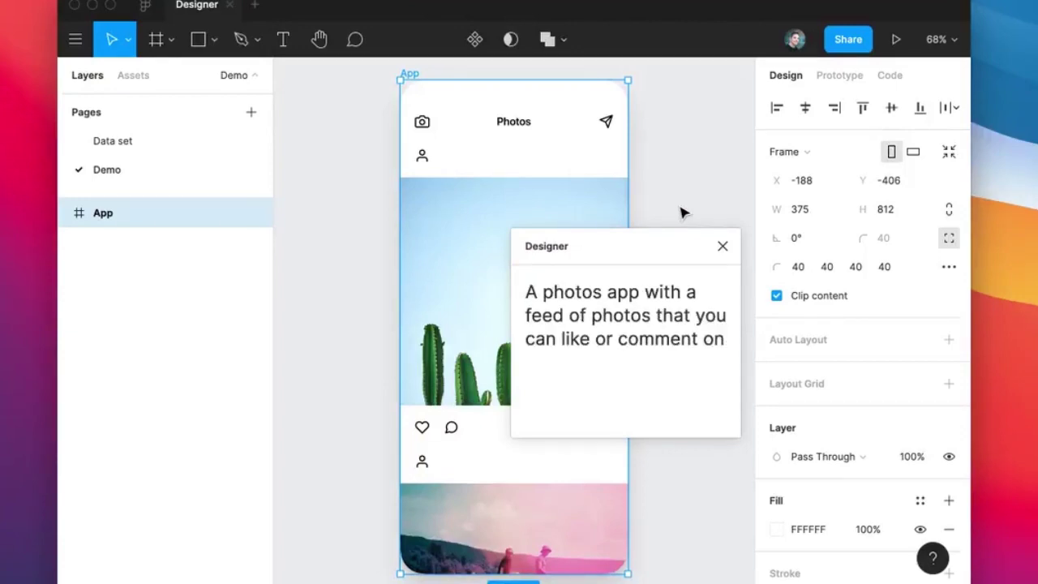
{"action": "left_click", "coordinate": [722, 246]}
{"action": "key", "text": "ctrl+d"}
{"action": "scroll", "coordinate": [679, 220], "scroll_direction": "right", "scroll_amount": 5}
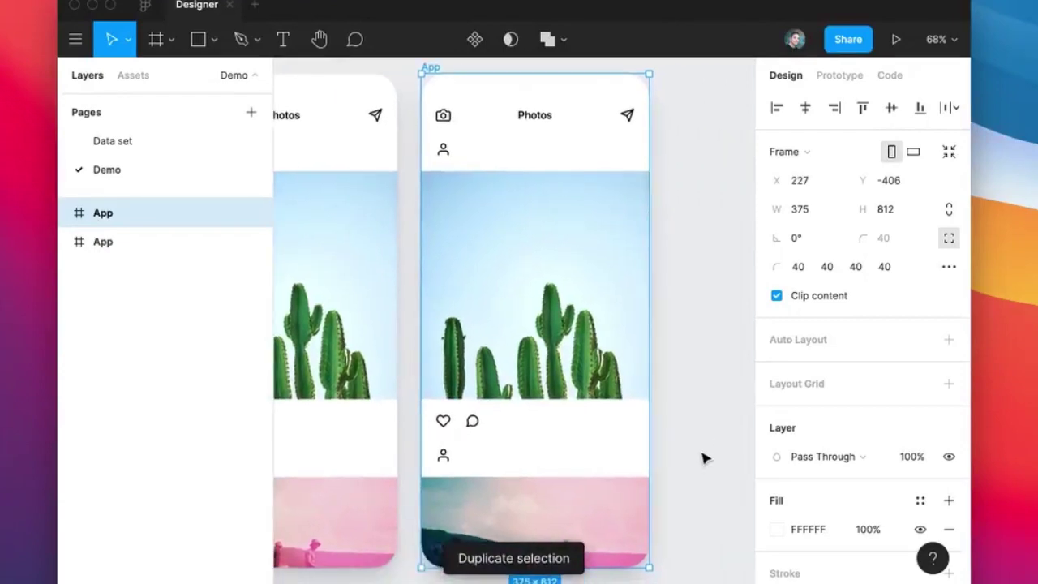
{"action": "left_click", "coordinate": [688, 566]}
{"action": "left_click_drag", "start_coordinate": [688, 565], "coordinate": [430, 103]}
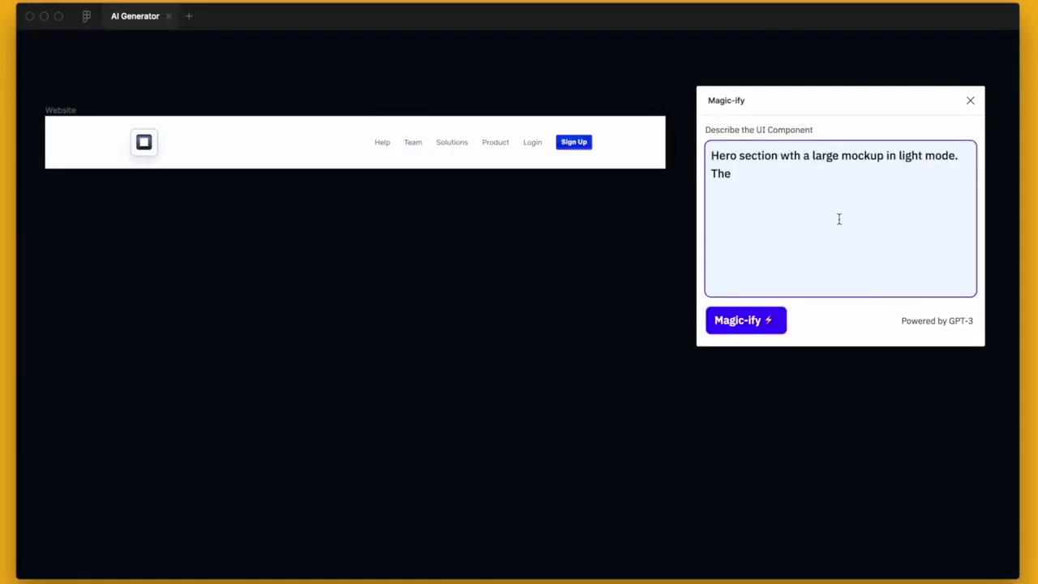
- Generate the light 'Customer Analytics' hero section, then describe the dark Value Props section
{"action": "type", "text": " heading is 'Customer Analytics Software' and the buttons are: Sign Up and Know More"}
{"action": "left_click", "coordinate": [762, 321]}
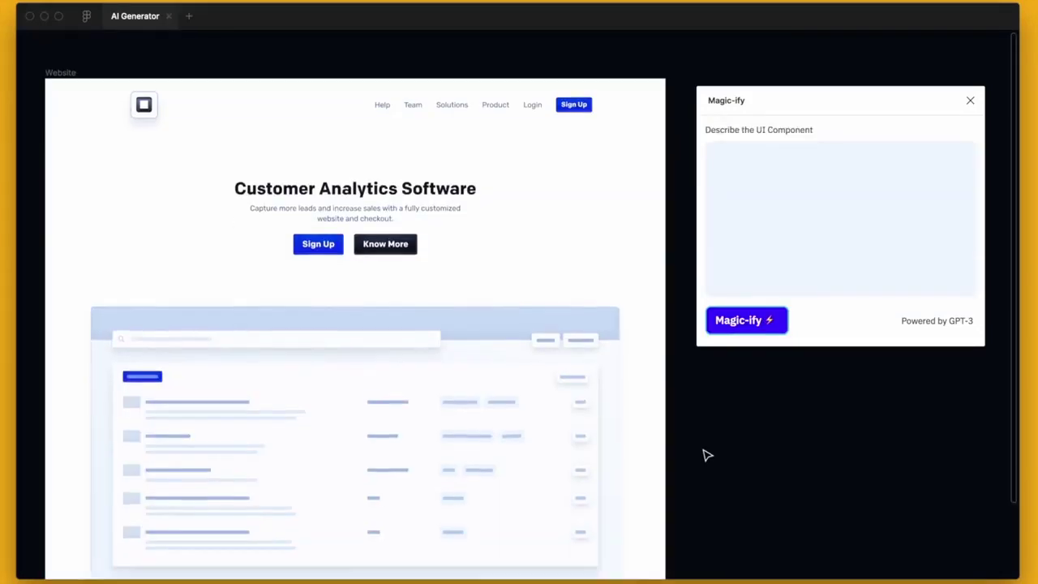
{"action": "scroll", "coordinate": [707, 455], "scroll_direction": "down", "scroll_amount": 5}
{"action": "left_click", "coordinate": [816, 252]}
{"action": "type", "text": "Value Props "}
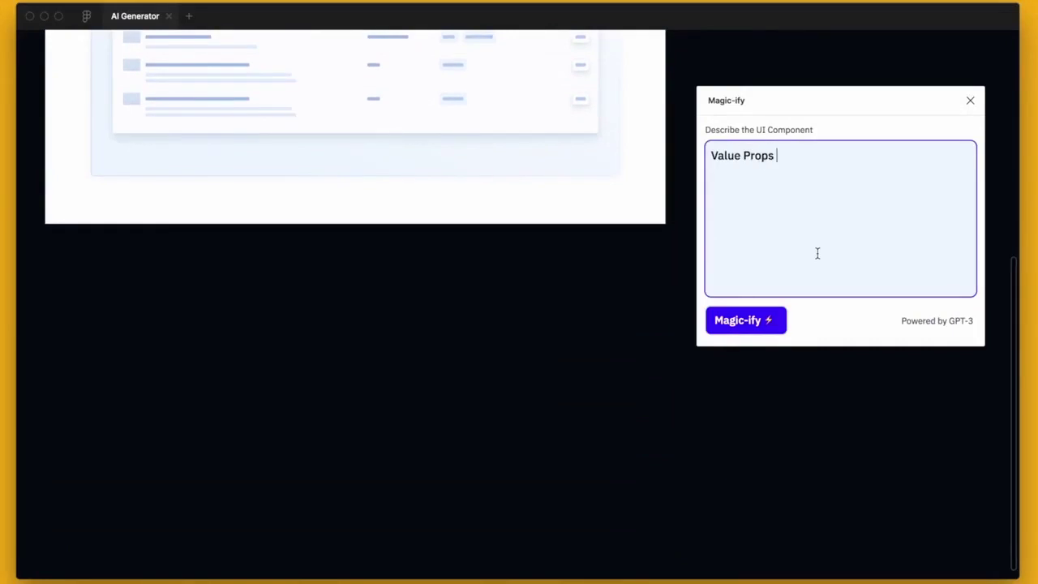
{"action": "type", "text": "section in dark mode. The three value props are: 'Measure Leads', 'Mobile Applications' and 'Da"}
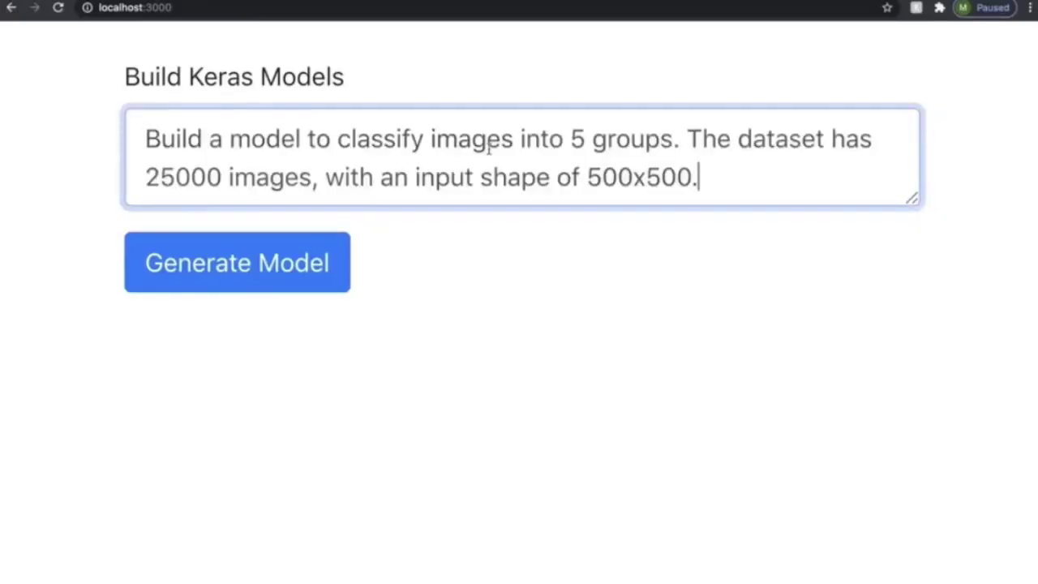
- Generate the Keras model and scroll through the resulting Sequential CNN code
{"action": "left_click", "coordinate": [320, 265]}
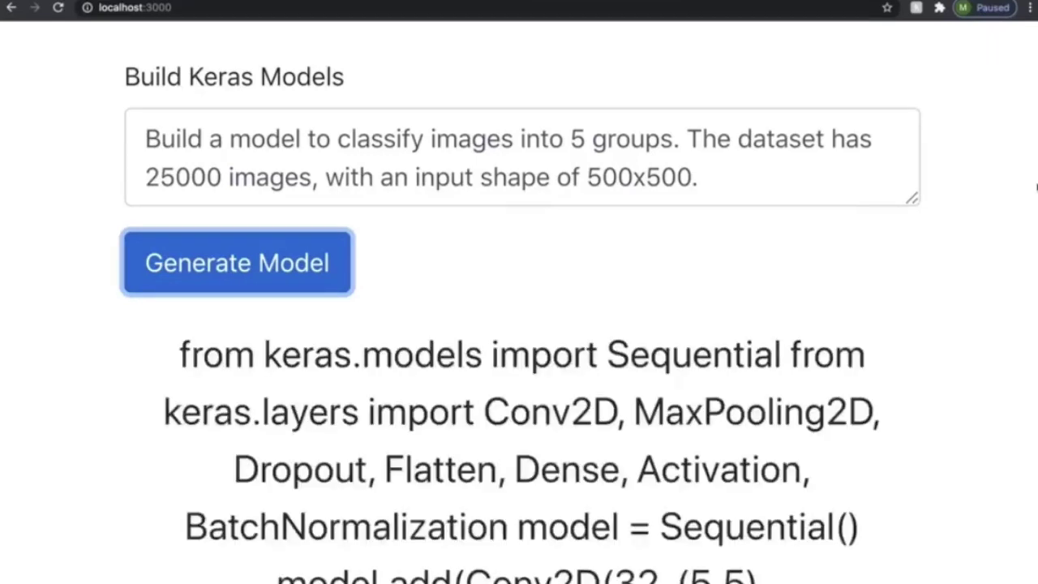
{"action": "scroll", "coordinate": [963, 372], "scroll_direction": "down", "scroll_amount": 2}
{"action": "scroll", "coordinate": [964, 375], "scroll_direction": "down", "scroll_amount": 2}
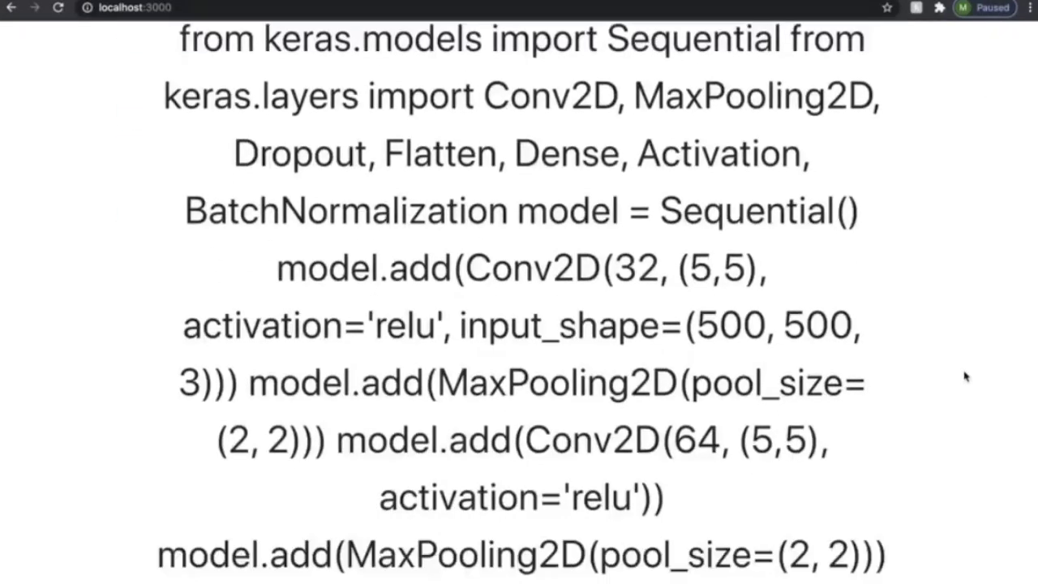
{"action": "scroll", "coordinate": [965, 375], "scroll_direction": "down", "scroll_amount": 2}
{"action": "scroll", "coordinate": [966, 375], "scroll_direction": "down", "scroll_amount": 2}
{"action": "scroll", "coordinate": [965, 375], "scroll_direction": "down", "scroll_amount": 2}
{"action": "scroll", "coordinate": [965, 375], "scroll_direction": "down", "scroll_amount": 2}
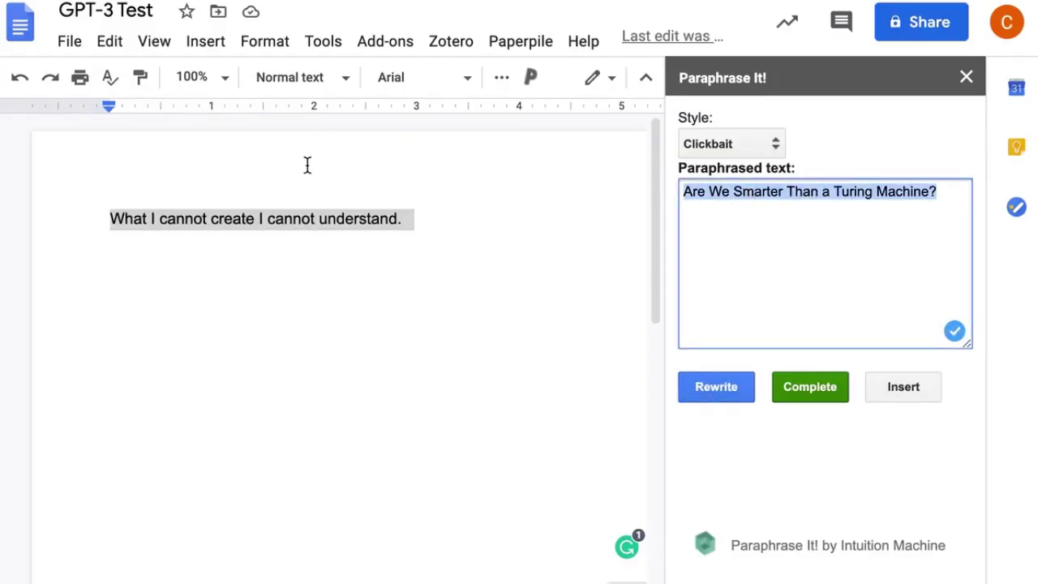
- Insert the clickbait headline above the quote and style it as Title
{"action": "left_click", "coordinate": [110, 219]}
{"action": "key", "text": "Return"}
{"action": "key", "text": "Return"}
{"action": "left_click", "coordinate": [897, 391]}
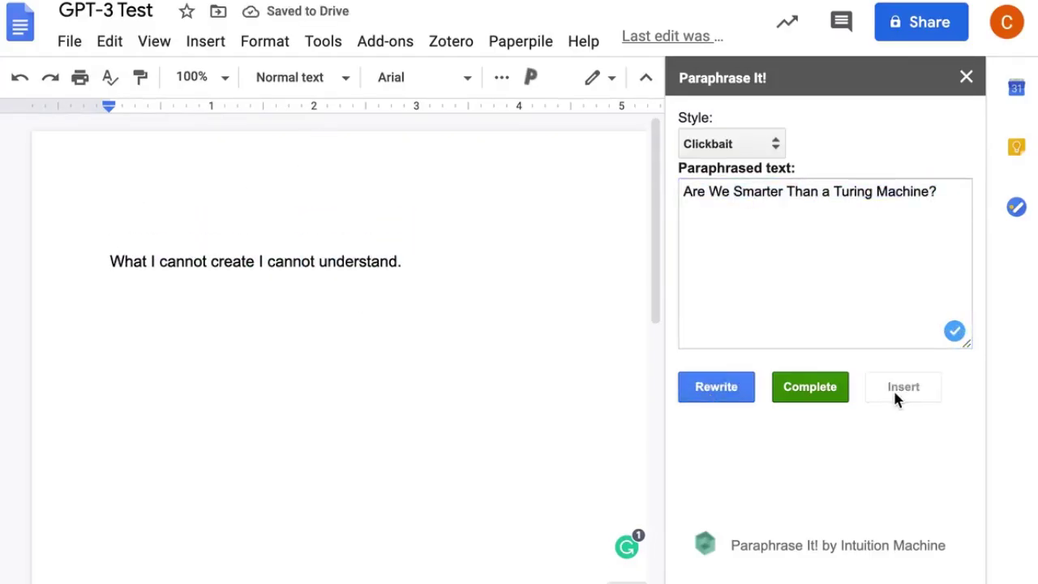
{"action": "triple_click", "coordinate": [234, 223]}
{"action": "left_click", "coordinate": [292, 77]}
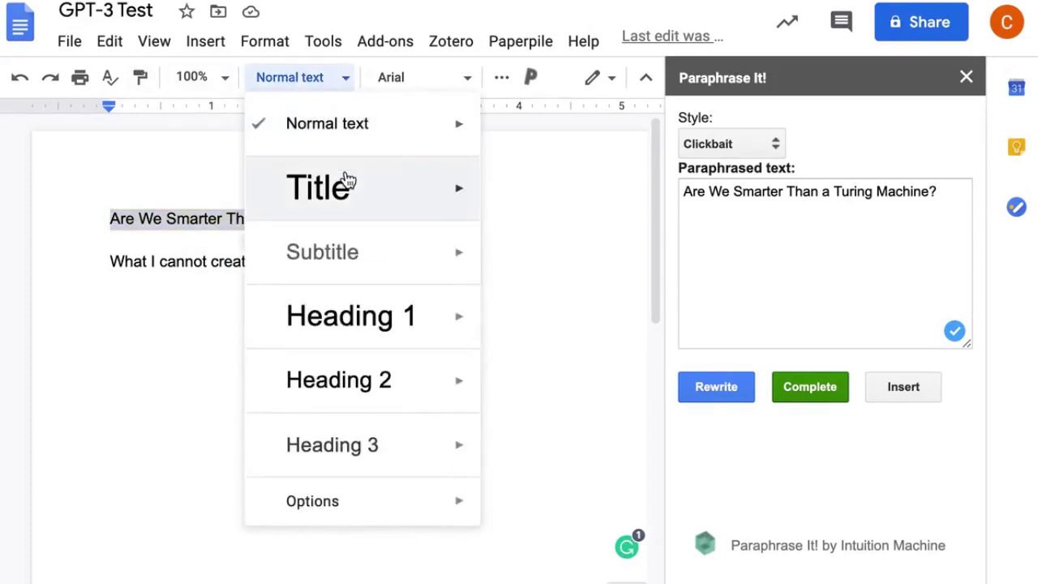
{"action": "left_click", "coordinate": [347, 180]}
- Select the quote and request new clickbait paraphrases of it
{"action": "left_click_drag", "start_coordinate": [369, 297], "coordinate": [73, 297]}
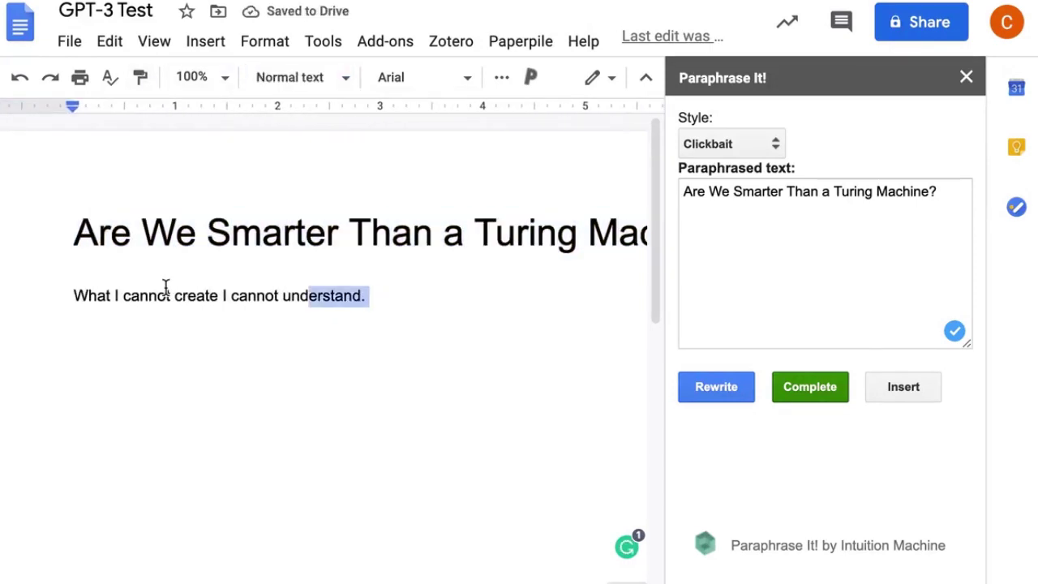
{"action": "left_click", "coordinate": [714, 391]}
{"action": "left_click", "coordinate": [714, 393]}
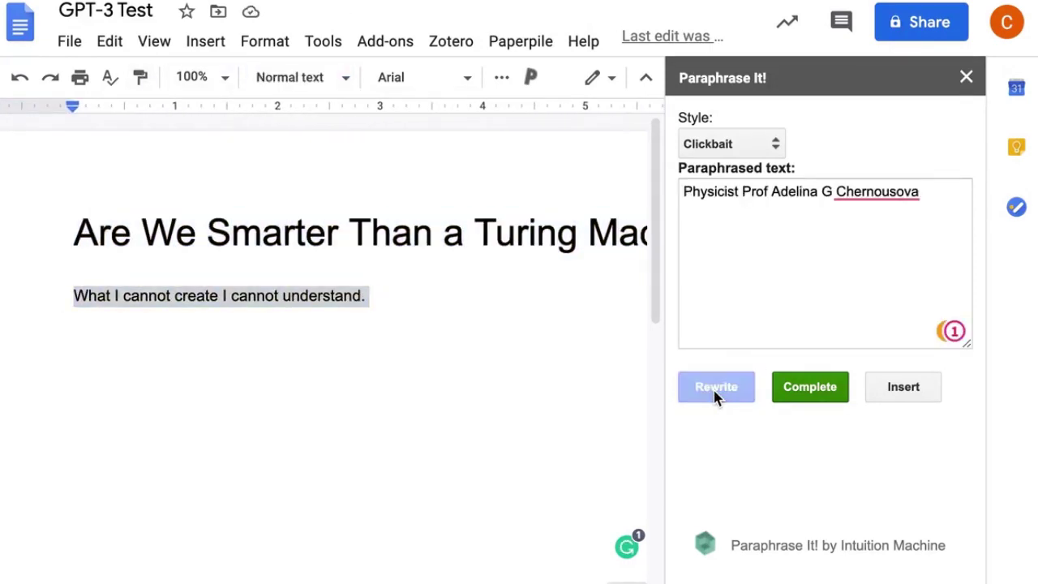
- Insert the new paraphrase after the quote and request a continuation
{"action": "left_click", "coordinate": [922, 204]}
{"action": "left_click", "coordinate": [473, 304]}
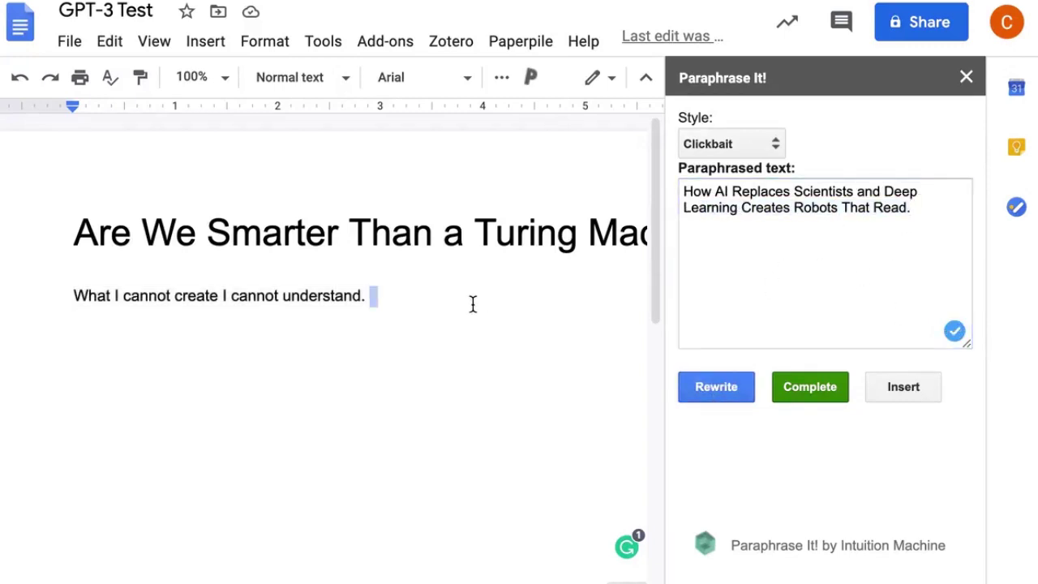
{"action": "left_click", "coordinate": [890, 388]}
{"action": "triple_click", "coordinate": [320, 301]}
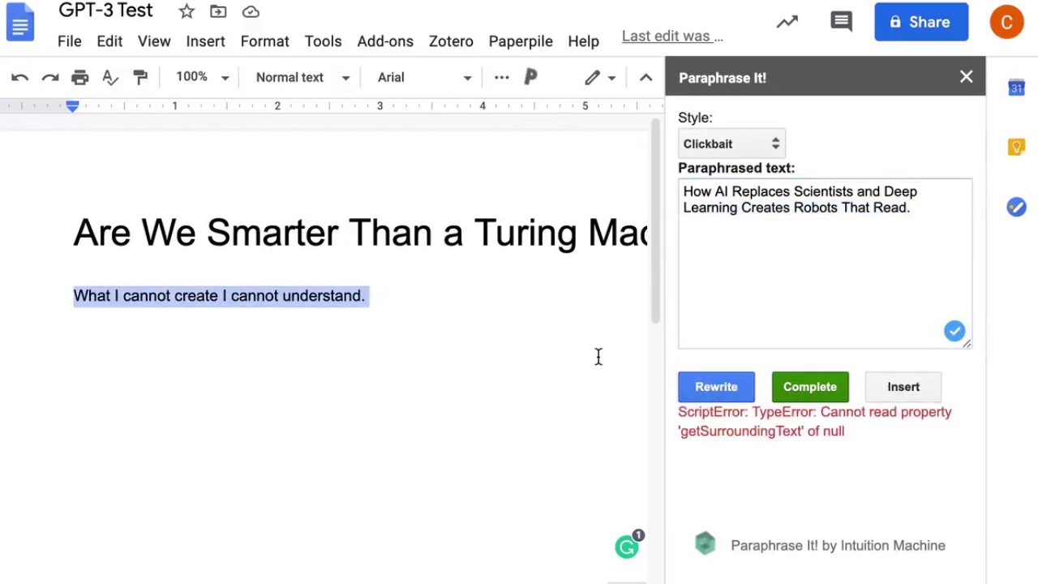
{"action": "left_click", "coordinate": [378, 319]}
{"action": "left_click", "coordinate": [900, 388]}
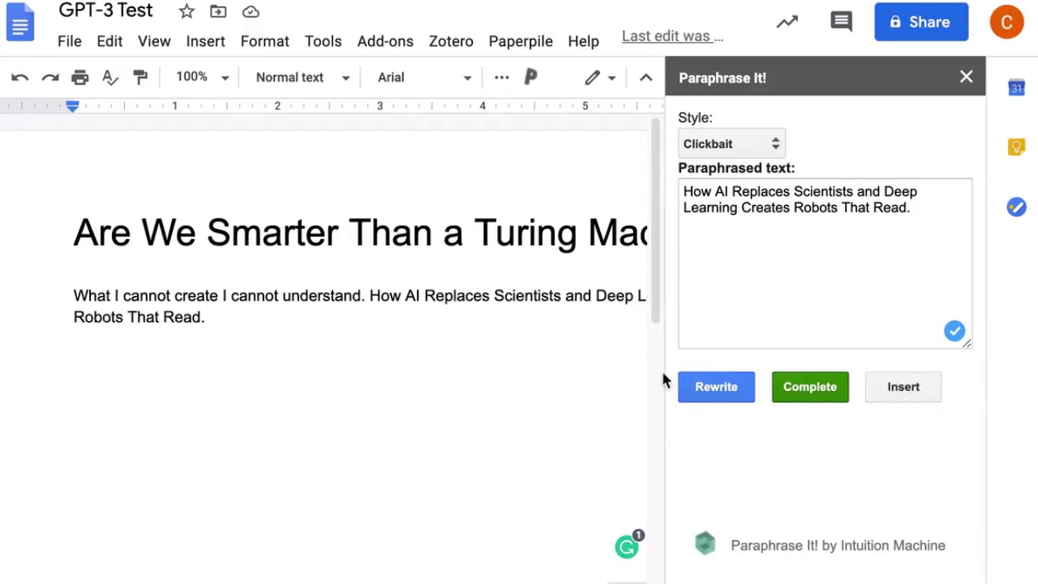
{"action": "left_click", "coordinate": [819, 389]}
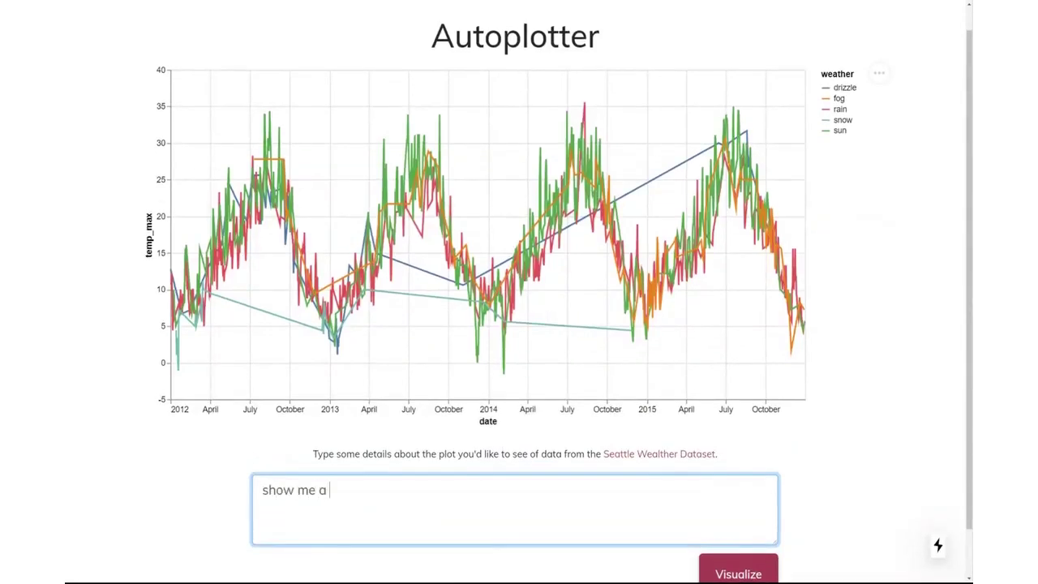
- Plot daily precipitation as a scatter plot, then as a monthly precipitation bar chart
{"action": "type", "text": " scatter plot of daily precipitation over time"}
{"action": "key", "text": "Return"}
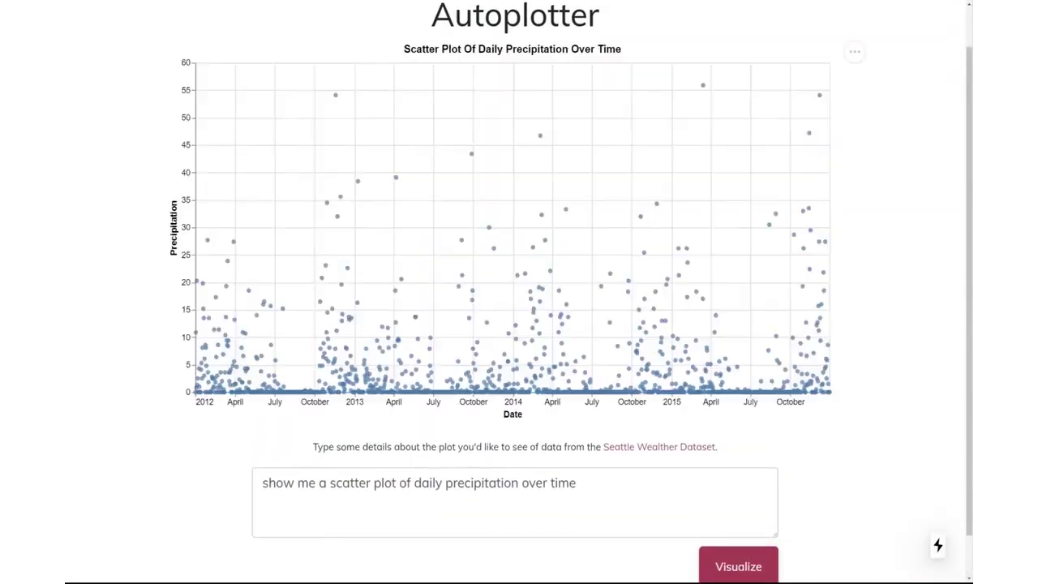
{"action": "key", "text": "ctrl+a"}
{"action": "type", "text": "show me a bar plot with month"}
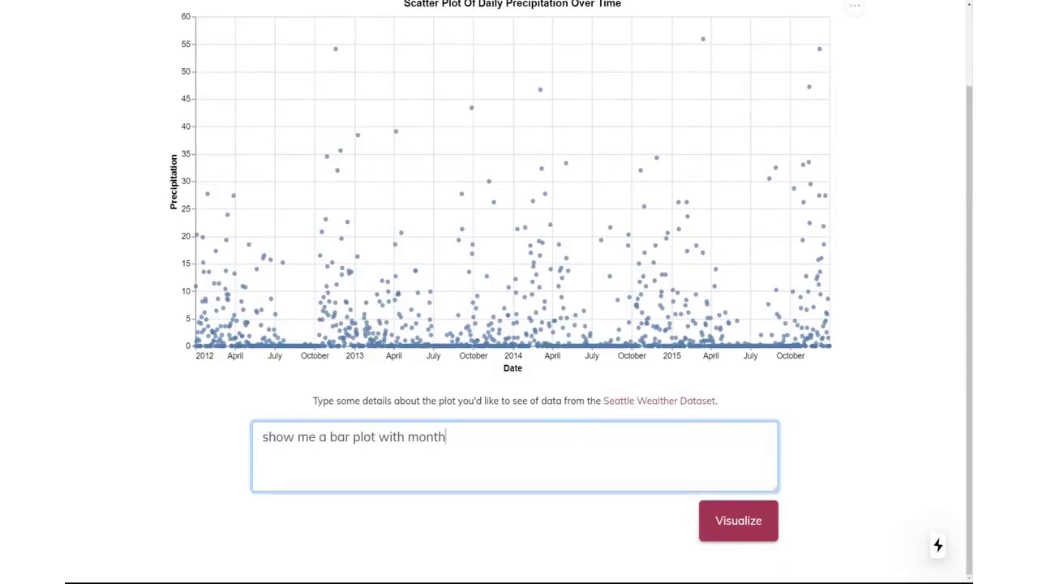
{"action": "type", "text": "ly precipitation on the y-axis over time"}
{"action": "left_click", "coordinate": [727, 551]}
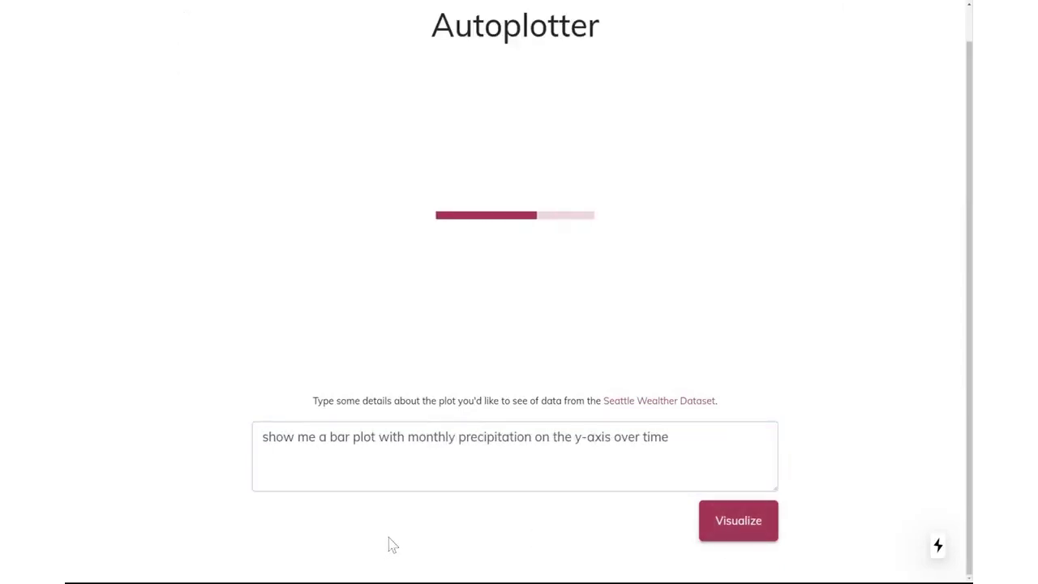
{"action": "left_click", "coordinate": [258, 496]}
{"action": "key", "text": "ctrl+a"}
{"action": "key", "text": "BackSpace"}
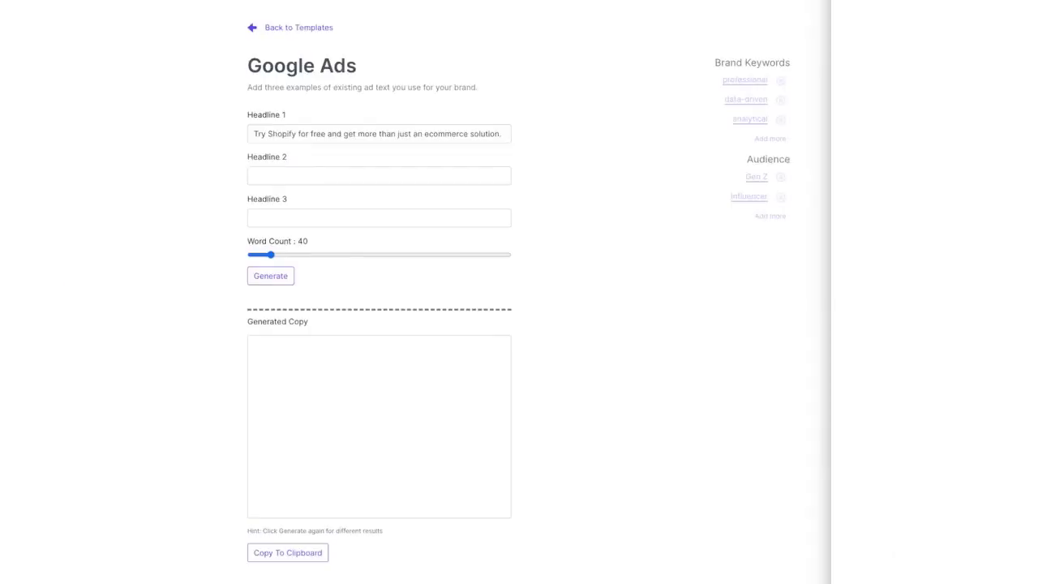
- Paste the second and third example headlines and remove the default keyword and audience tags
{"action": "type", "text": "Sell anywhere, to anyone, with Shopify's ecommerce platform and point of sale features."}
{"action": "left_click", "coordinate": [371, 219]}
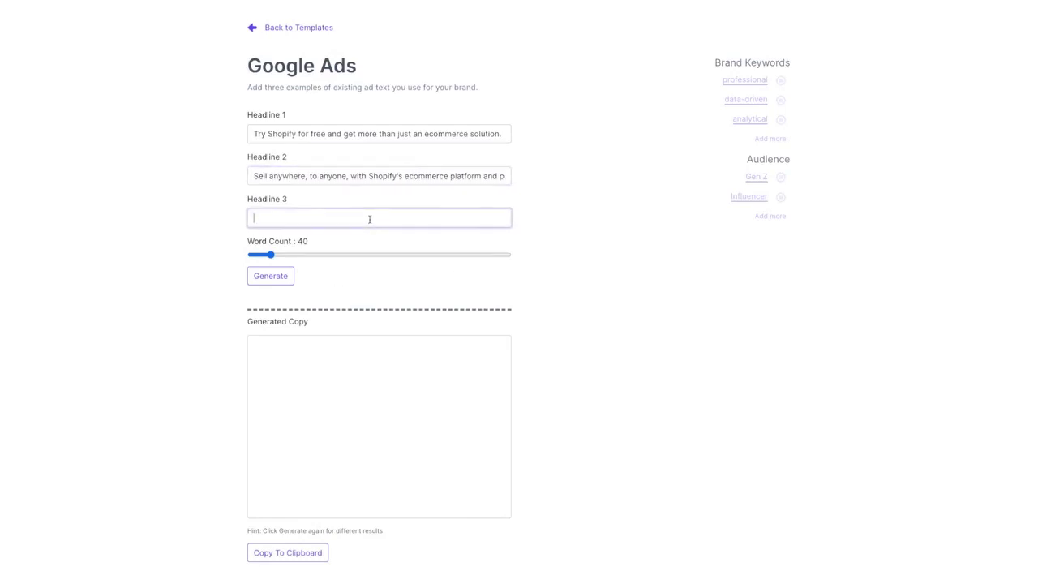
{"action": "type", "text": "Start, run and grow your business with Shopify."}
{"action": "left_click", "coordinate": [780, 119]}
{"action": "left_click", "coordinate": [781, 79]}
{"action": "left_click", "coordinate": [780, 79]}
{"action": "left_click", "coordinate": [784, 118]}
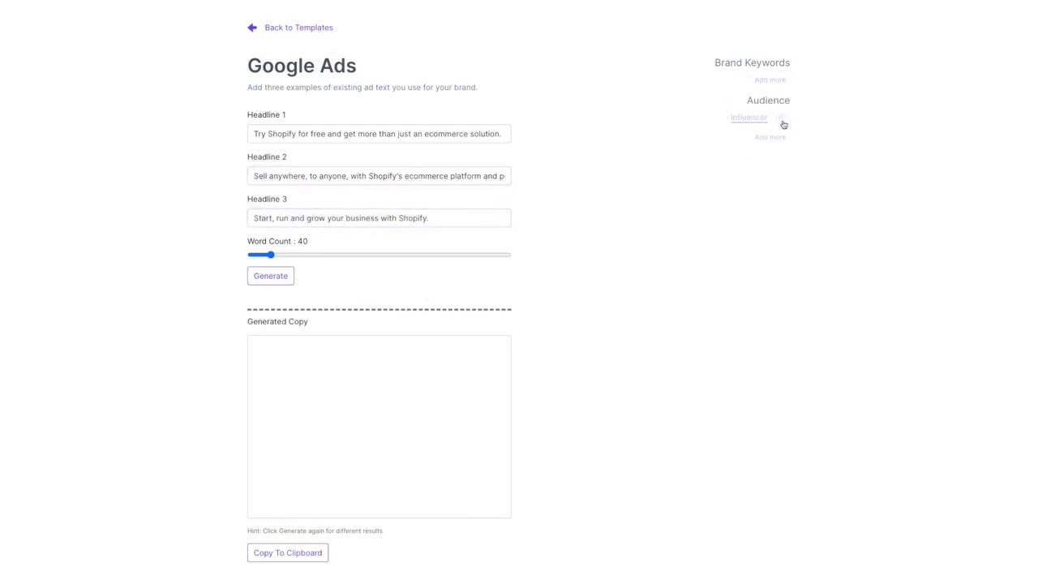
- Add Shopify and ecommerce brand keywords, set word count to 90, and generate
{"action": "left_click", "coordinate": [769, 79]}
{"action": "type", "text": "Shopify"}
{"action": "left_click", "coordinate": [777, 95]}
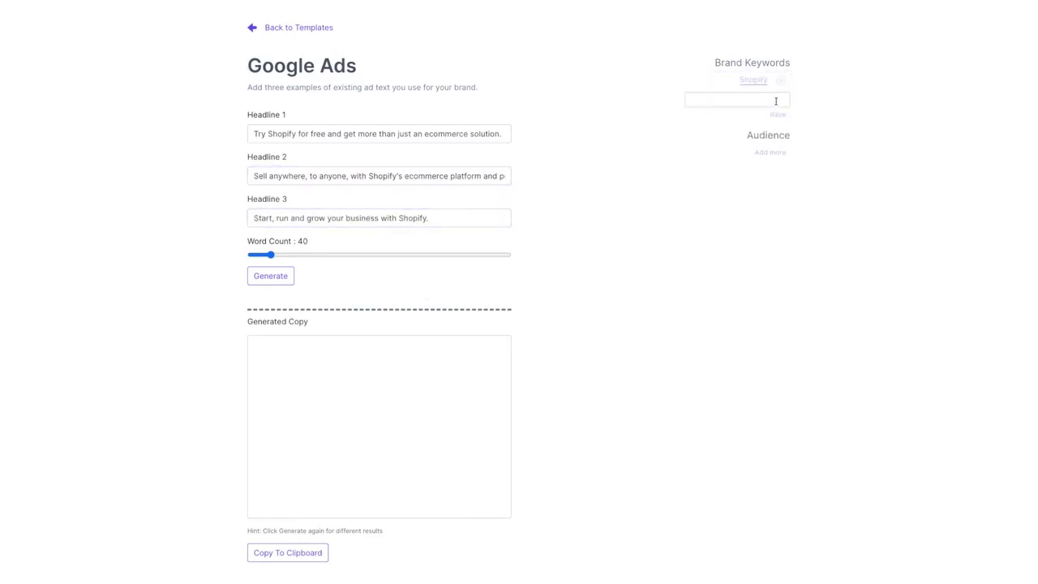
{"action": "left_click", "coordinate": [772, 136]}
{"action": "type", "text": "small businesses"}
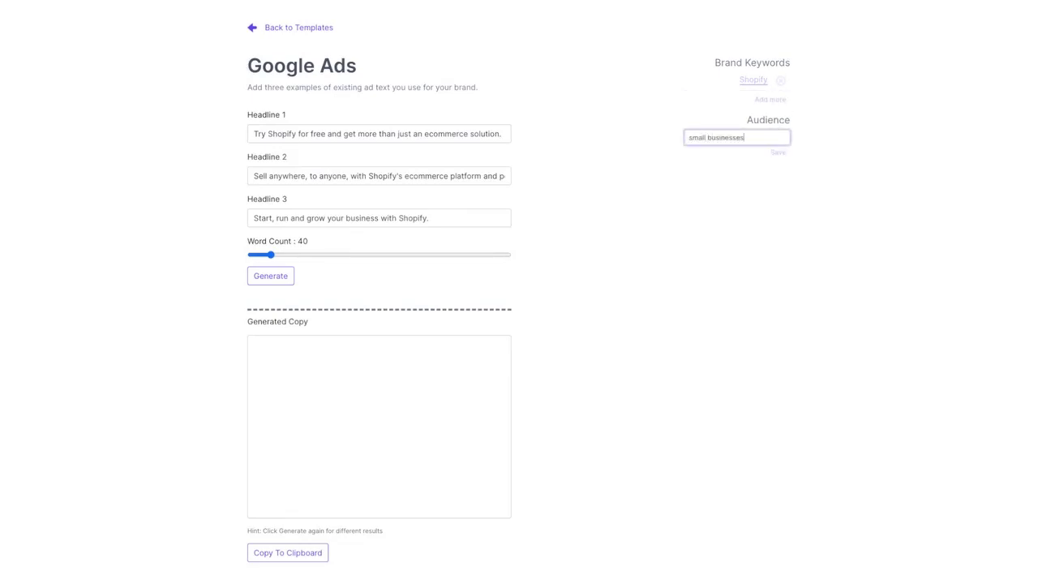
{"action": "left_click", "coordinate": [764, 100]}
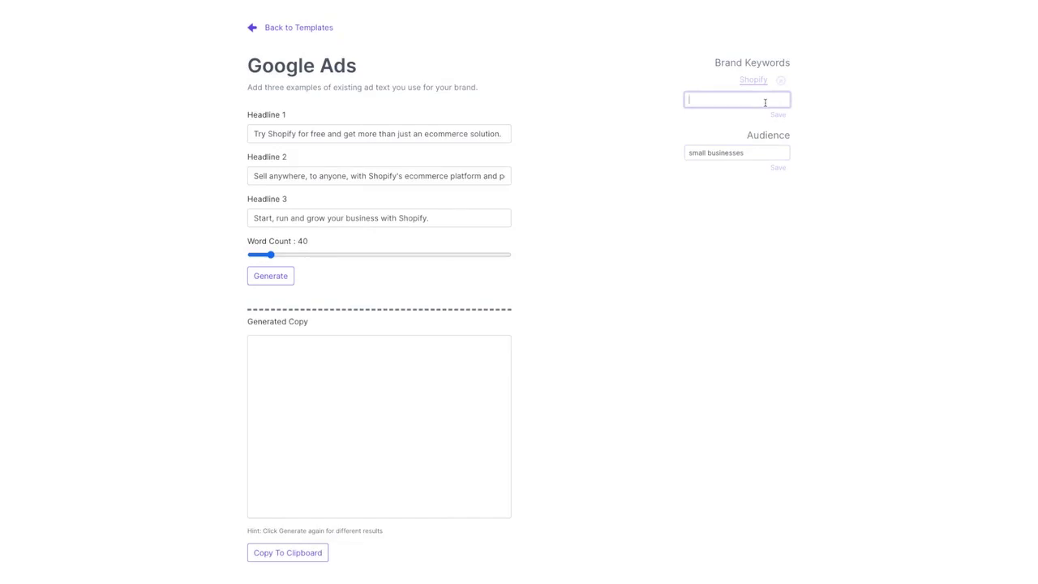
{"action": "type", "text": "ecommerce"}
{"action": "left_click", "coordinate": [778, 115]}
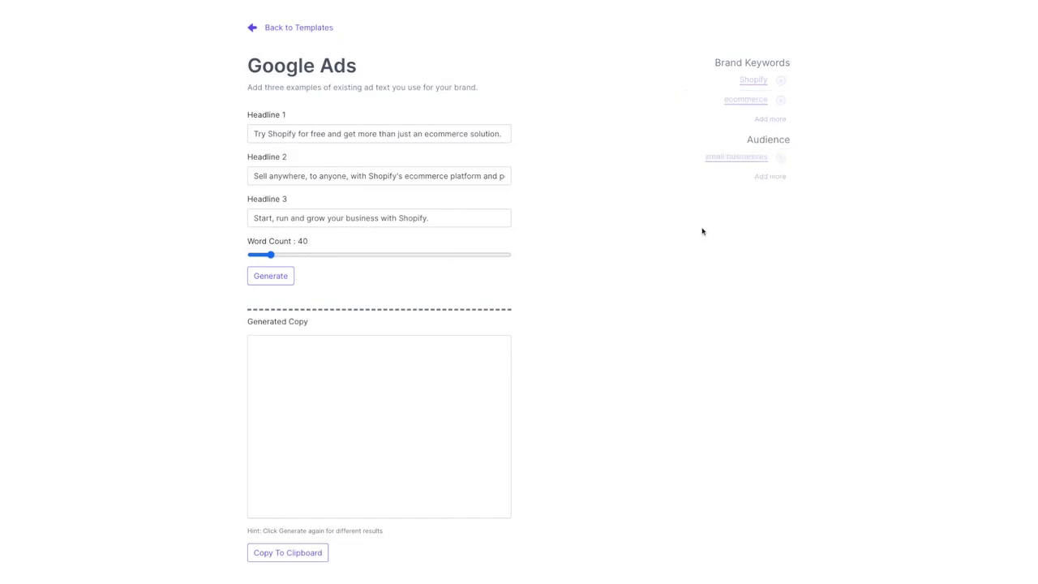
{"action": "left_click_drag", "start_coordinate": [271, 255], "coordinate": [297, 255]}
{"action": "left_click", "coordinate": [261, 282]}
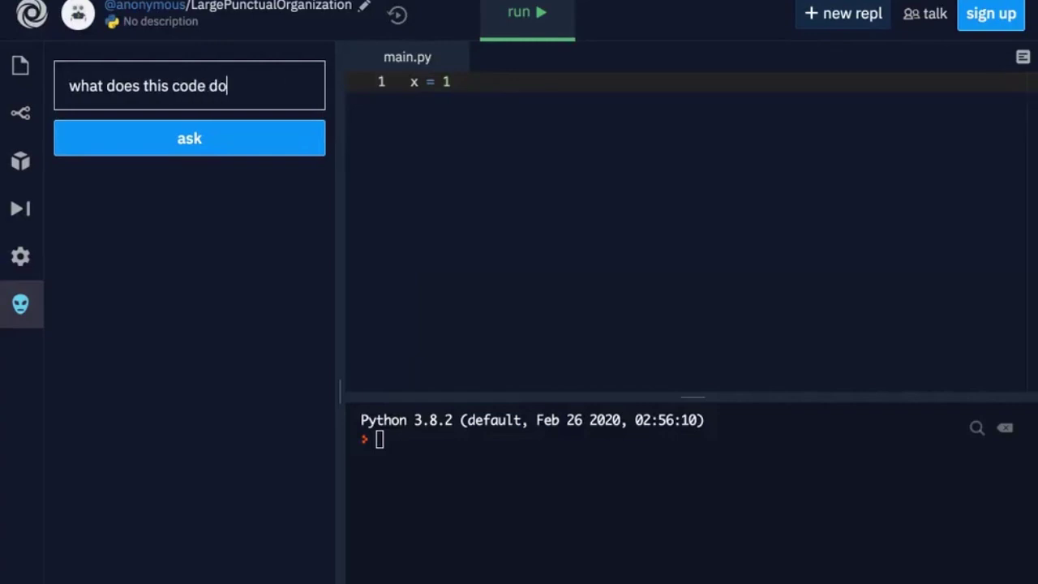
- Ask what the code does and the type of x, changing x to "hello world"
{"action": "type", "text": "?"}
{"action": "key", "text": "Return"}
{"action": "type", "text": "what is the type of x?"}
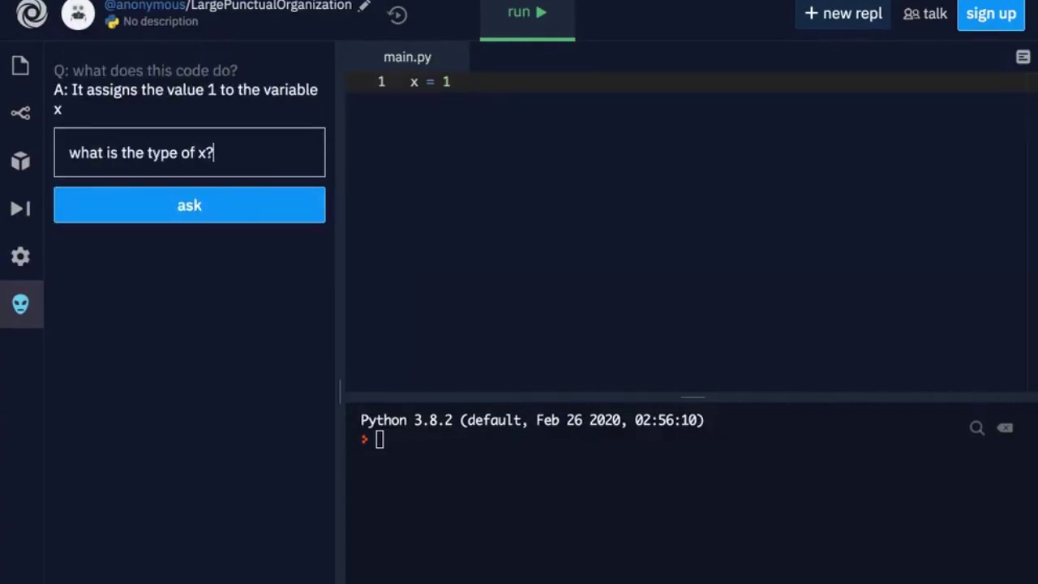
{"action": "key", "text": "Return"}
{"action": "key", "text": "BackSpace"}
{"action": "type", "text": "\"hello world\""}
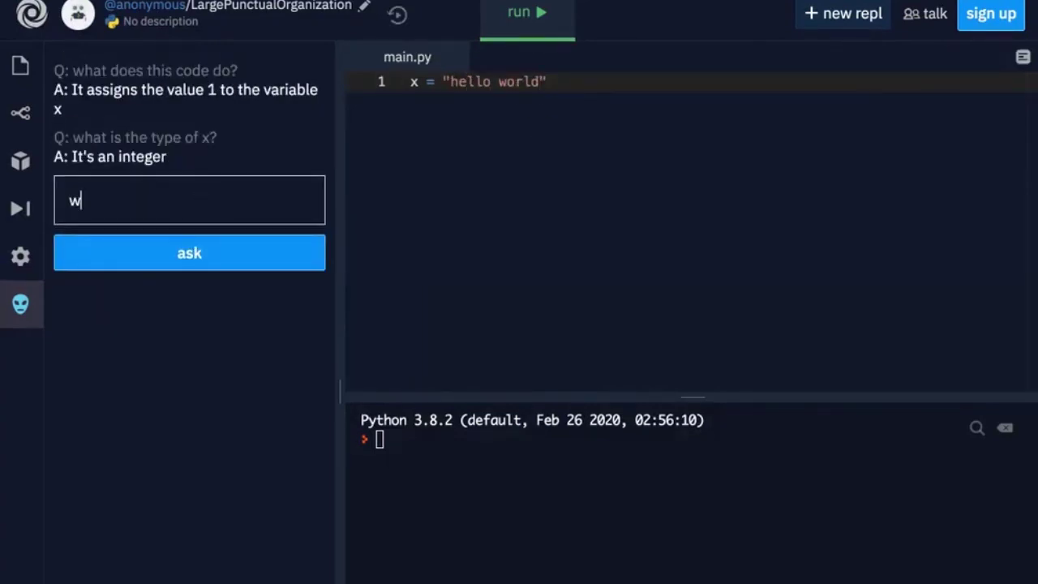
{"action": "type", "text": "what is the type of x?"}
{"action": "key", "text": "Return"}
- Add print(x), run the code, and ask again what it does
{"action": "left_click", "coordinate": [549, 109]}
{"action": "type", "text": "print(x)"}
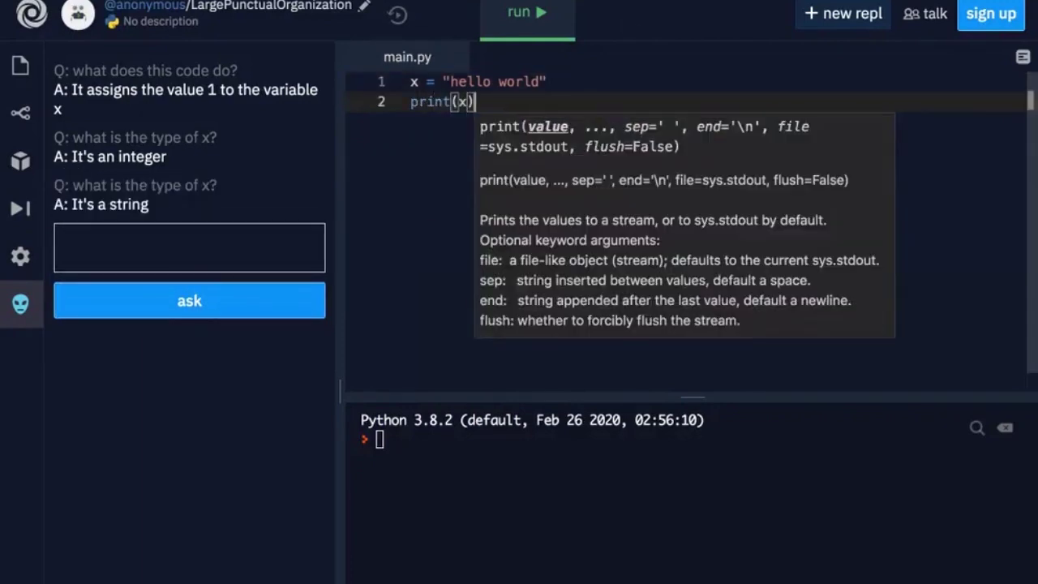
{"action": "key", "text": "ctrl+Return"}
{"action": "left_click", "coordinate": [225, 251]}
{"action": "type", "text": "what does this code do?"}
{"action": "key", "text": "Return"}
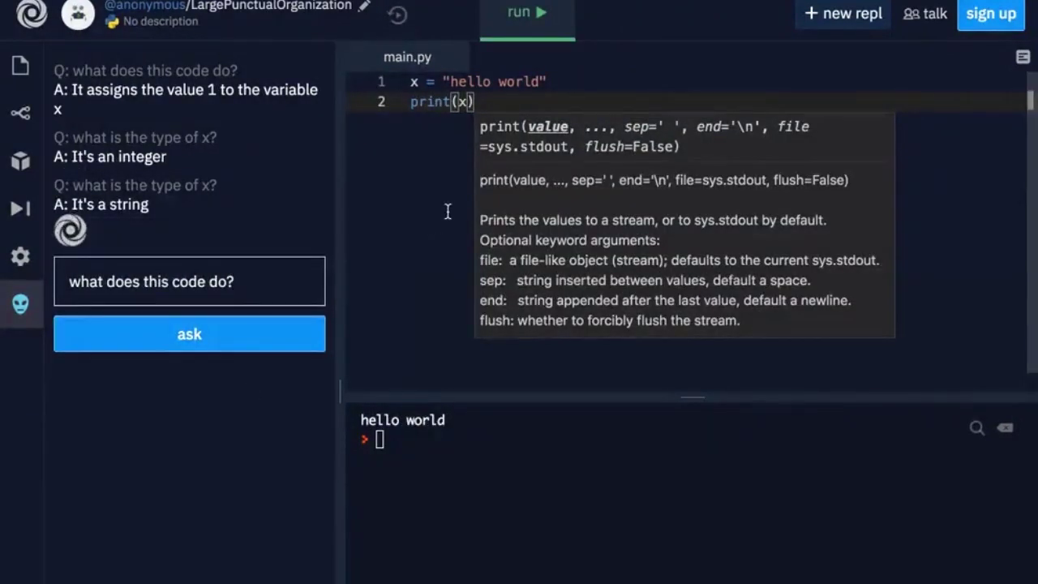
- Replace the code with a recursive factorial function that prints factorial(5)
{"action": "key", "text": "ctrl+a"}
{"action": "key", "text": "BackSpace"}
{"action": "type", "text": "def"}
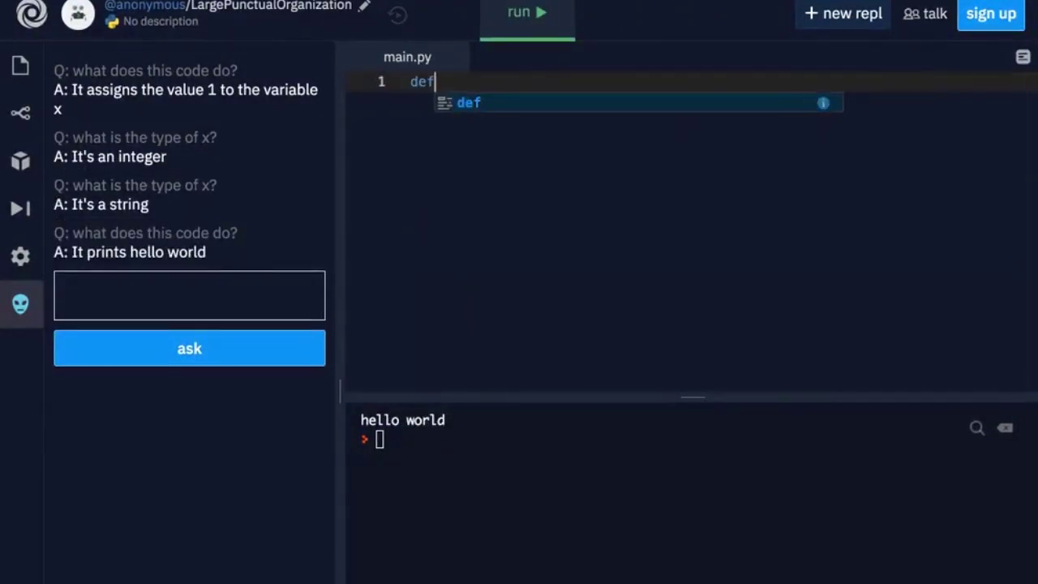
{"action": "type", "text": " factorial(n):"}
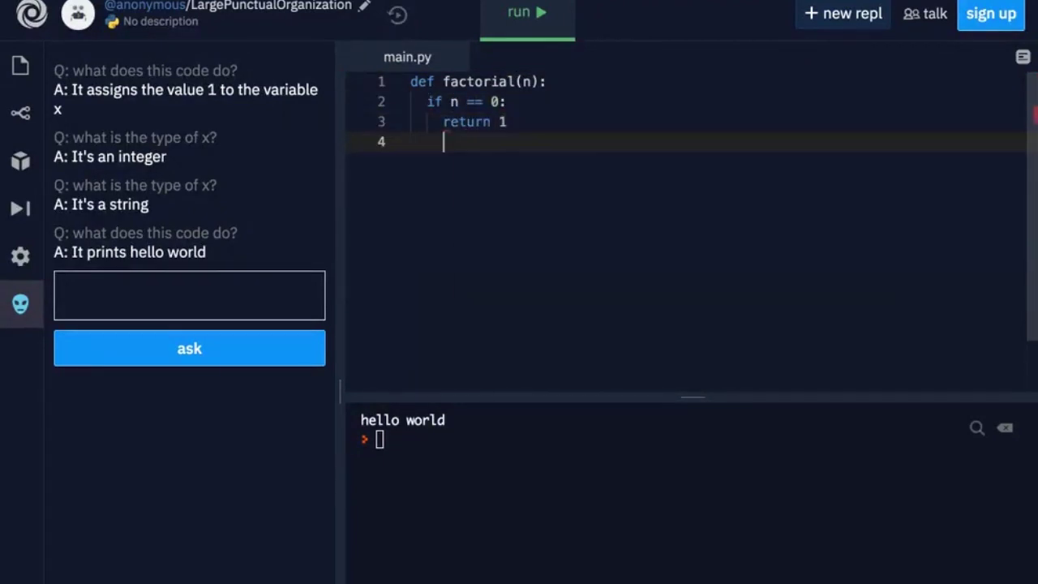
{"action": "type", "text": "   if n == 0:     return 1     else:"}
{"action": "key", "text": "Return"}
{"action": "type", "text": "reutrn"}
{"action": "key", "text": "Tab"}
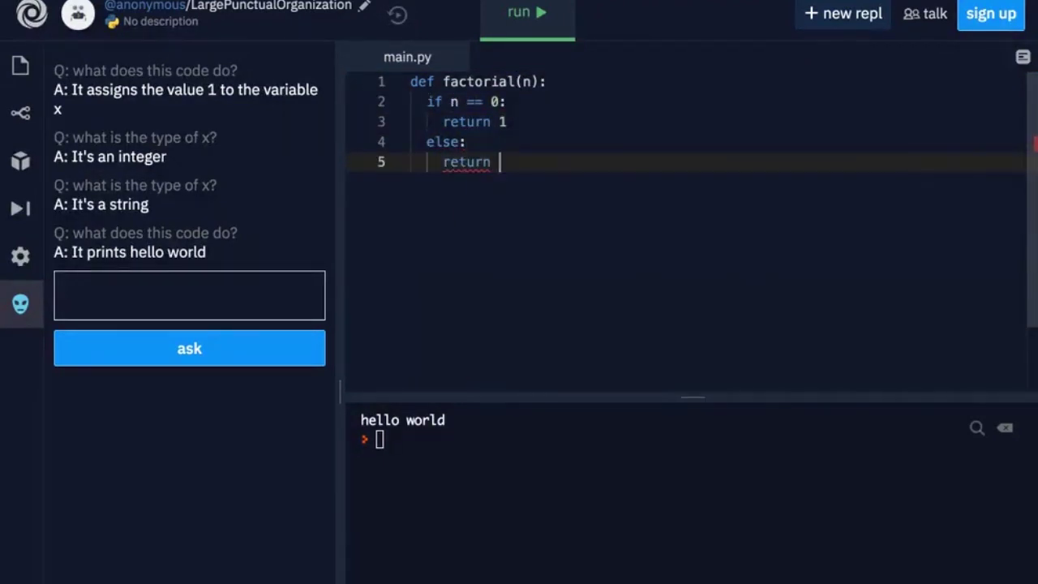
{"action": "type", "text": "n * factorial(n - 1)"}
{"action": "key", "text": "Return"}
{"action": "key", "text": "Return"}
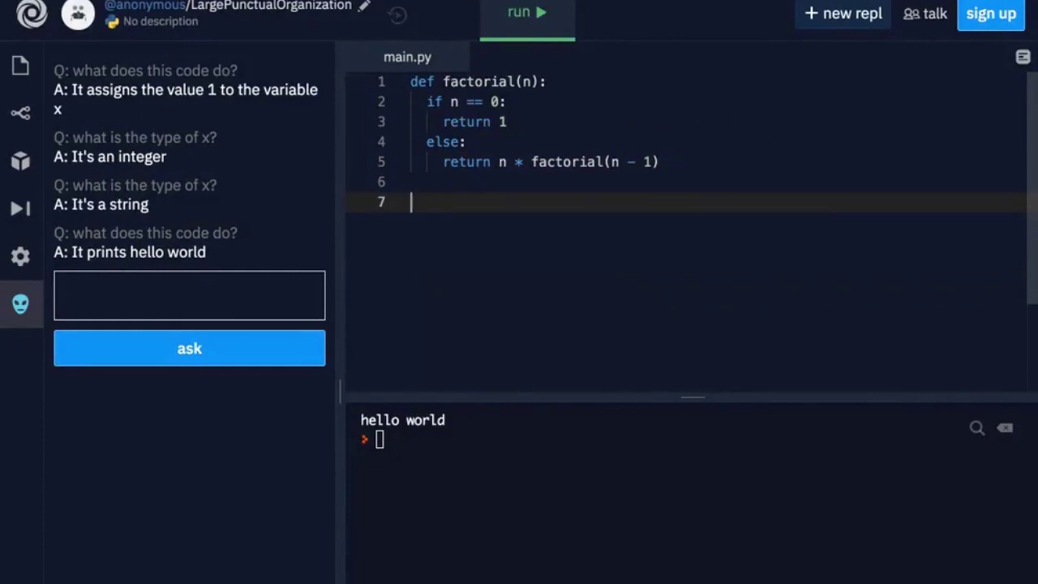
{"action": "type", "text": "print(factorial(5"}
- Ask what the factorial code does, what factorial is, and what n is
{"action": "left_click", "coordinate": [148, 295]}
{"action": "type", "text": "what does this"}
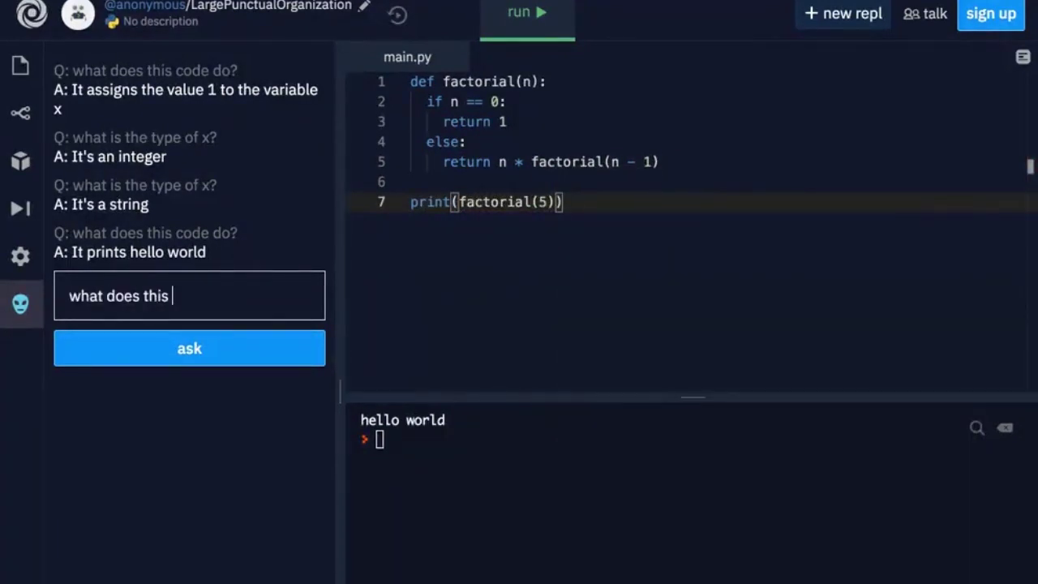
{"action": "type", "text": " code do?"}
{"action": "left_click", "coordinate": [185, 361]}
{"action": "type", "text": "what is factoria"}
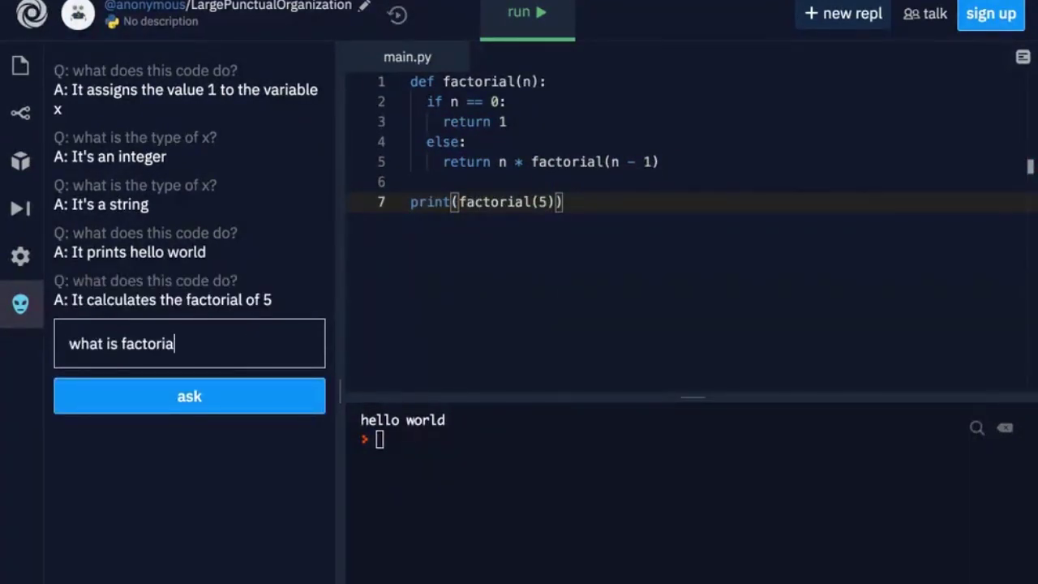
{"action": "type", "text": "l?"}
{"action": "key", "text": "Return"}
{"action": "type", "text": "what"}
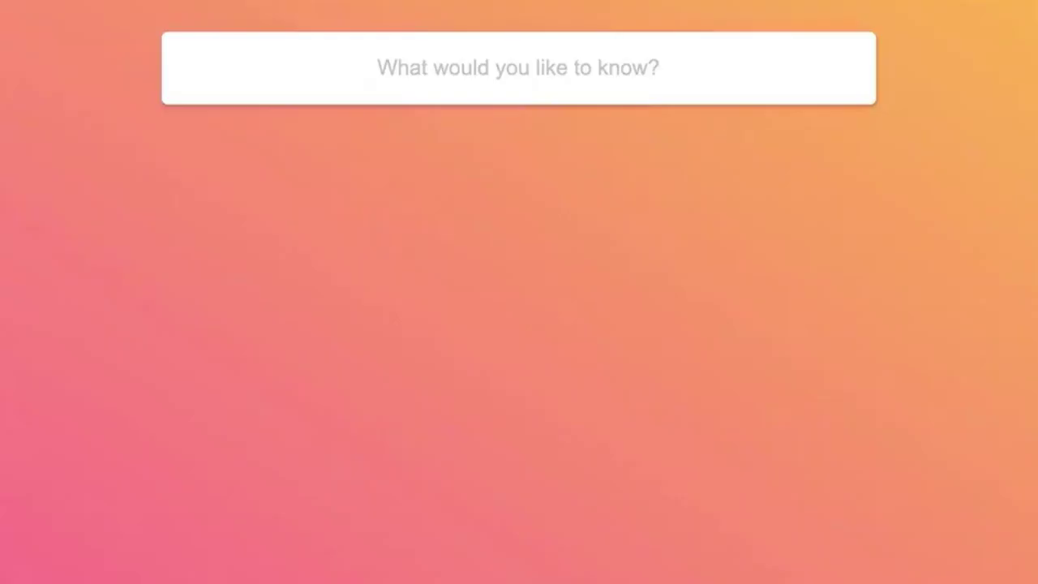
- Ask how many users signed up since 2020, then the average influencers each user follows
{"action": "type", "text": "How many users have signed up since the start of 2020?"}
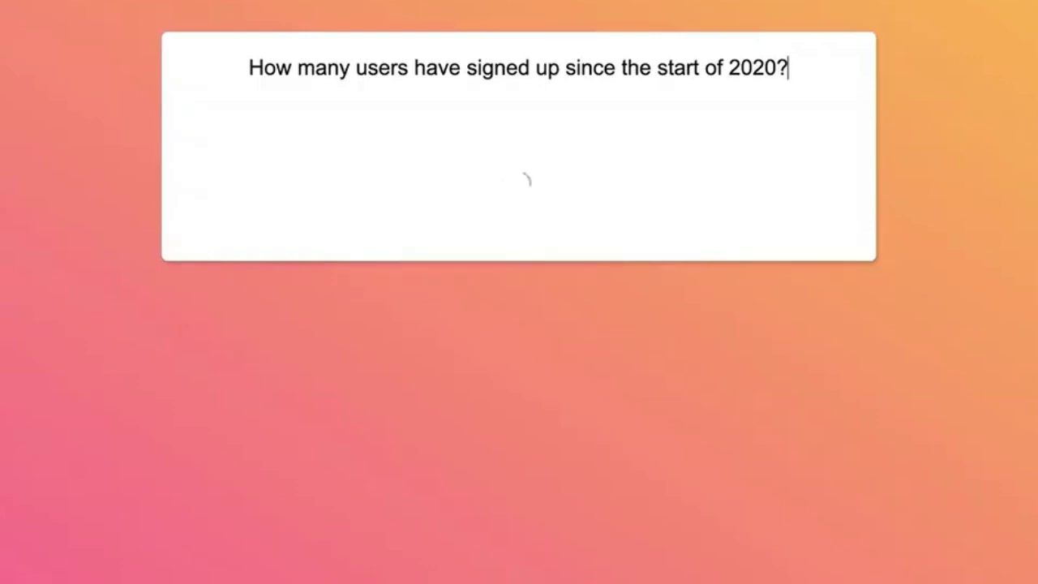
{"action": "key", "text": "ctrl+a"}
{"action": "type", "text": "W"}
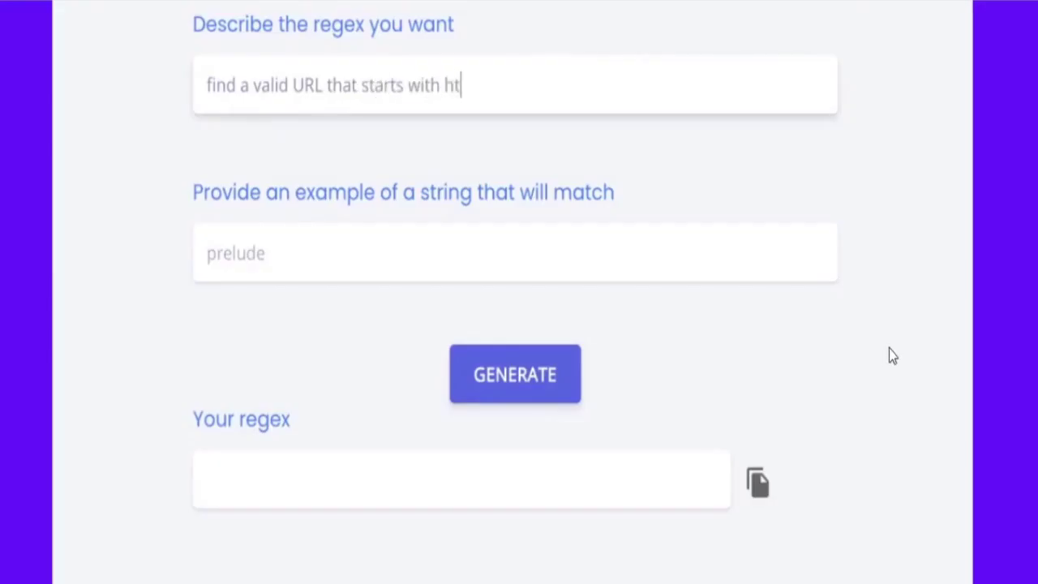
{"action": "type", "text": "tp or https"}
{"action": "key", "text": "Tab"}
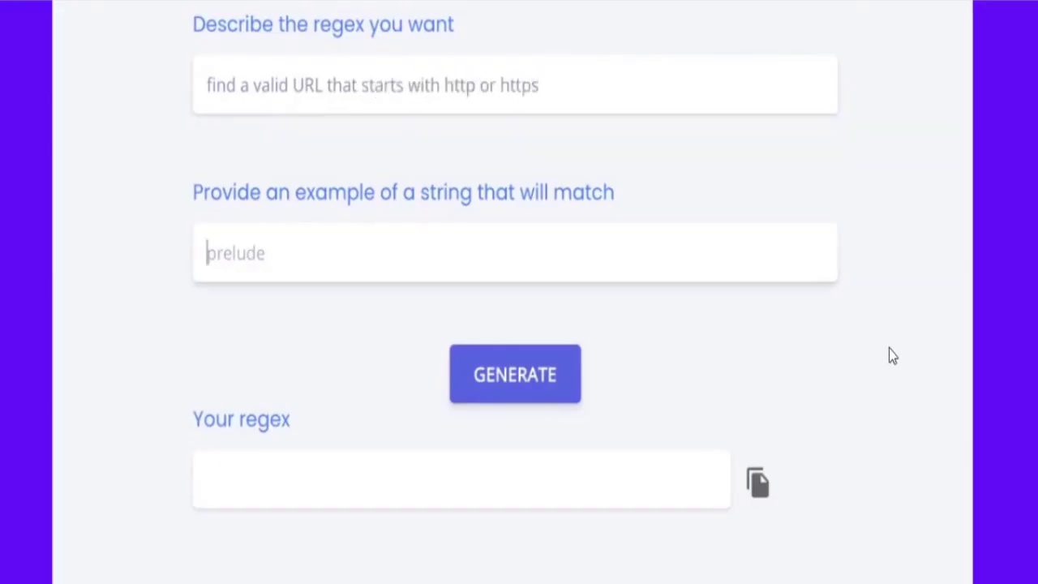
{"action": "type", "text": "http://go"}
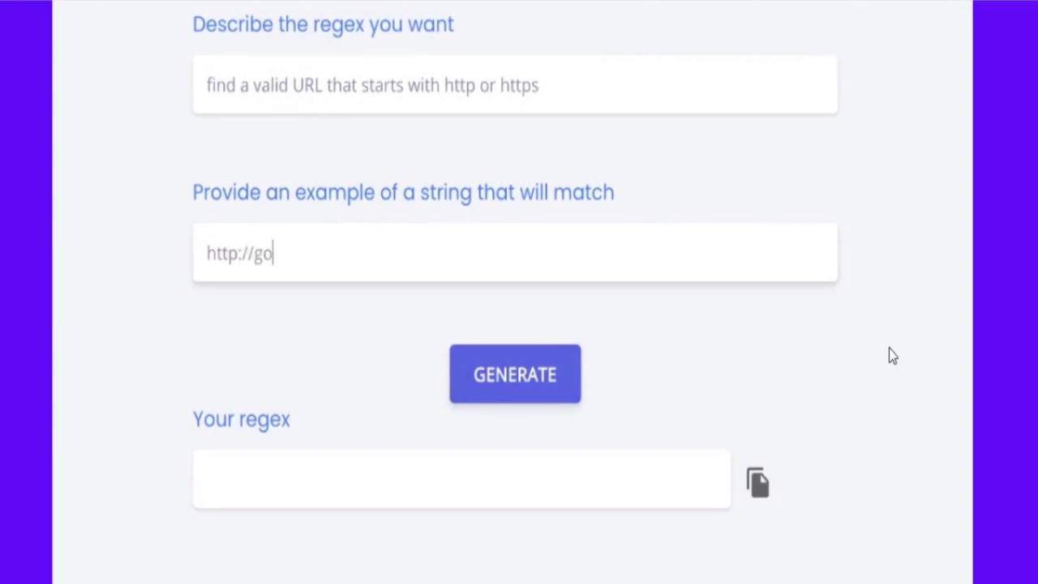
{"action": "type", "text": "ogle.com"}
{"action": "left_click", "coordinate": [544, 389]}
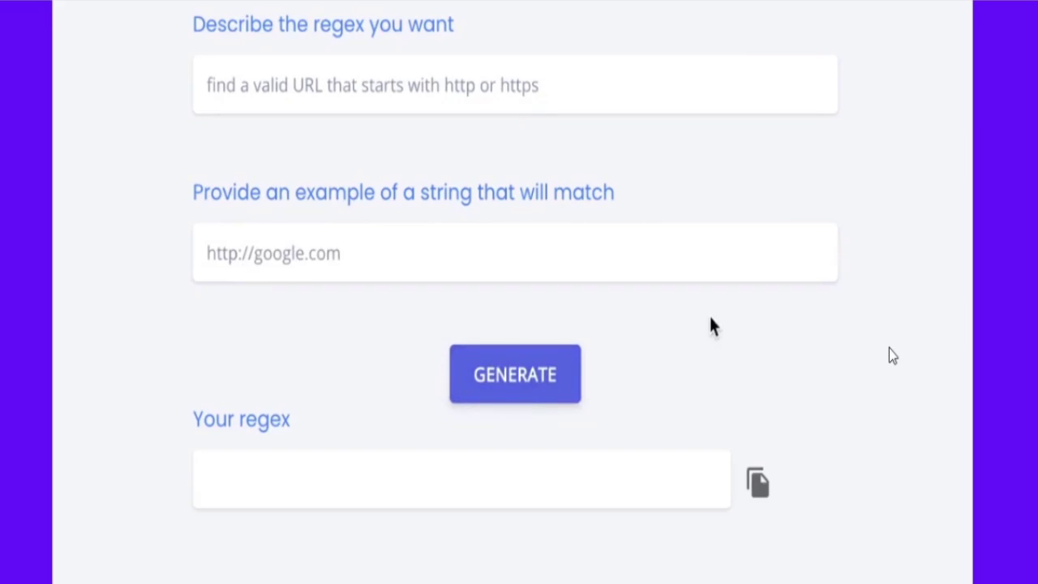
- Generate a regex for a five-letter uppercase word (example MAGIC), then start describing 'find a valid URL'
{"action": "left_click", "coordinate": [717, 78]}
{"action": "type", "text": "find an upper"}
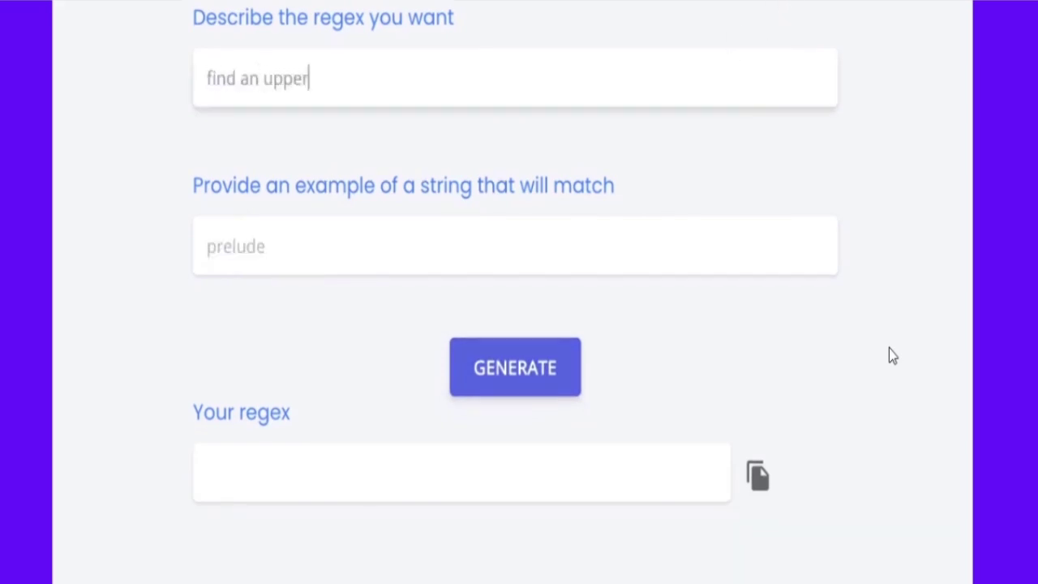
{"action": "type", "text": "case word with length 5"}
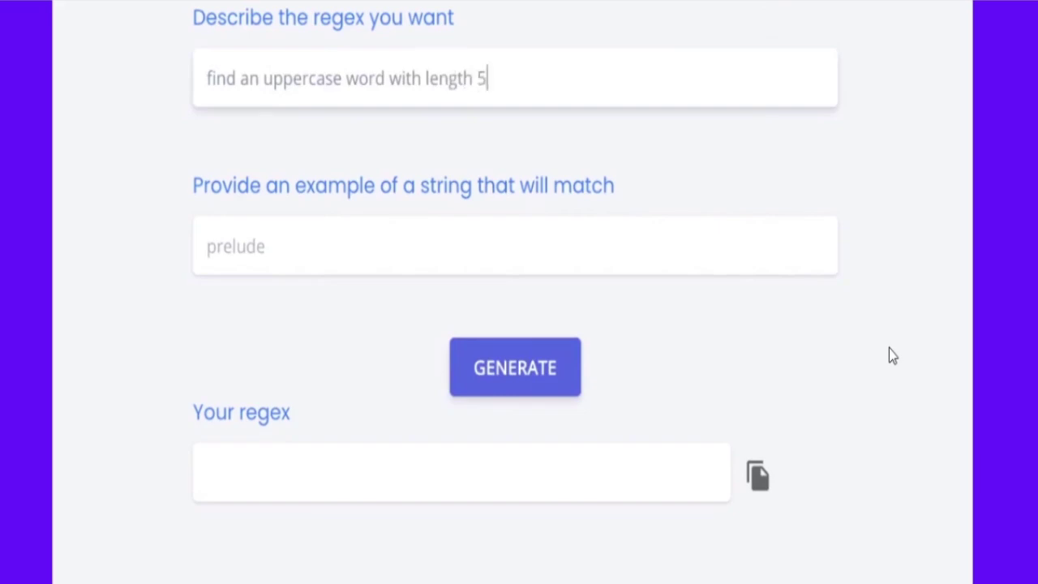
{"action": "key", "text": "Tab"}
{"action": "type", "text": "MAGIC"}
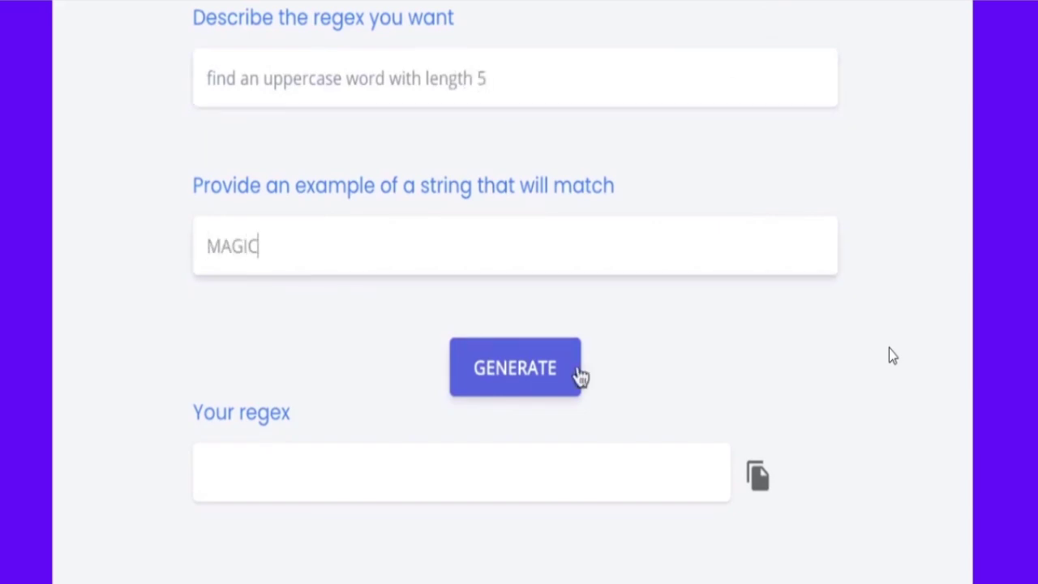
{"action": "left_click", "coordinate": [577, 371]}
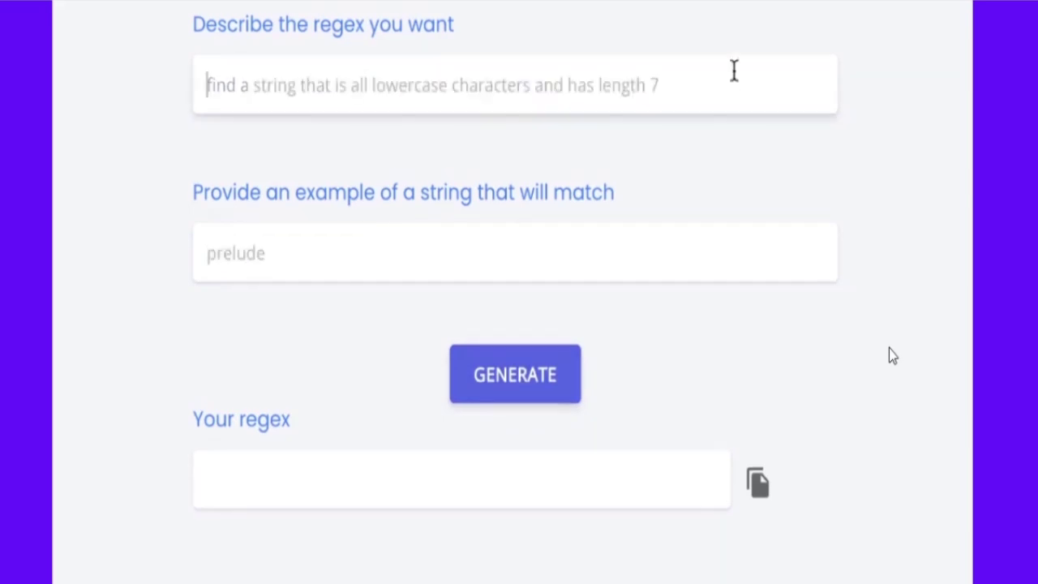
{"action": "type", "text": "find a valid URL"}
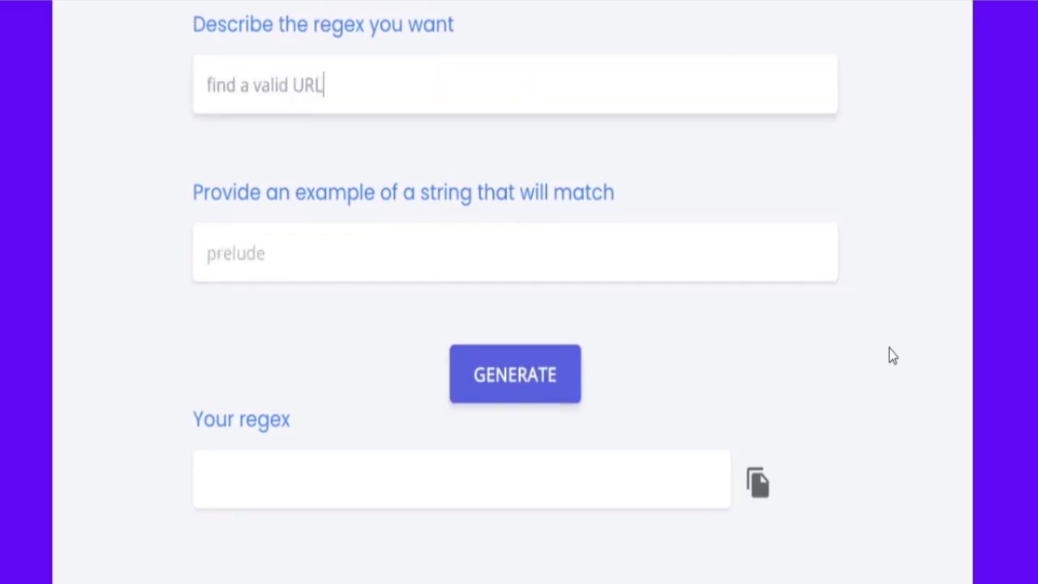